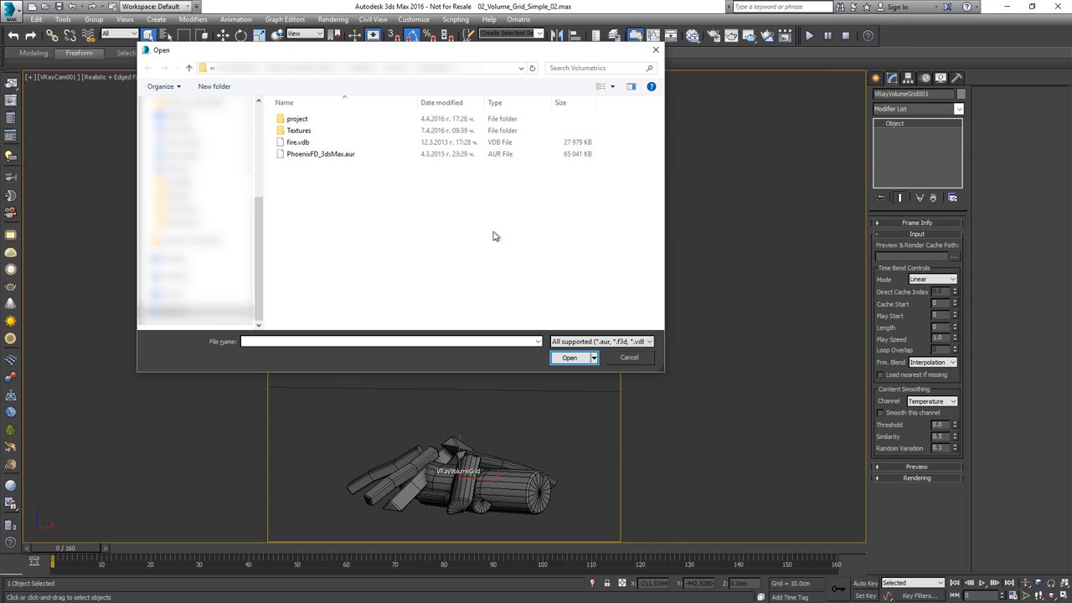
Load fire.vdb as the volume grid's cache file with the Houdini Fire/Smoke render preset
{"action": "left_click", "coordinate": [334, 144]}
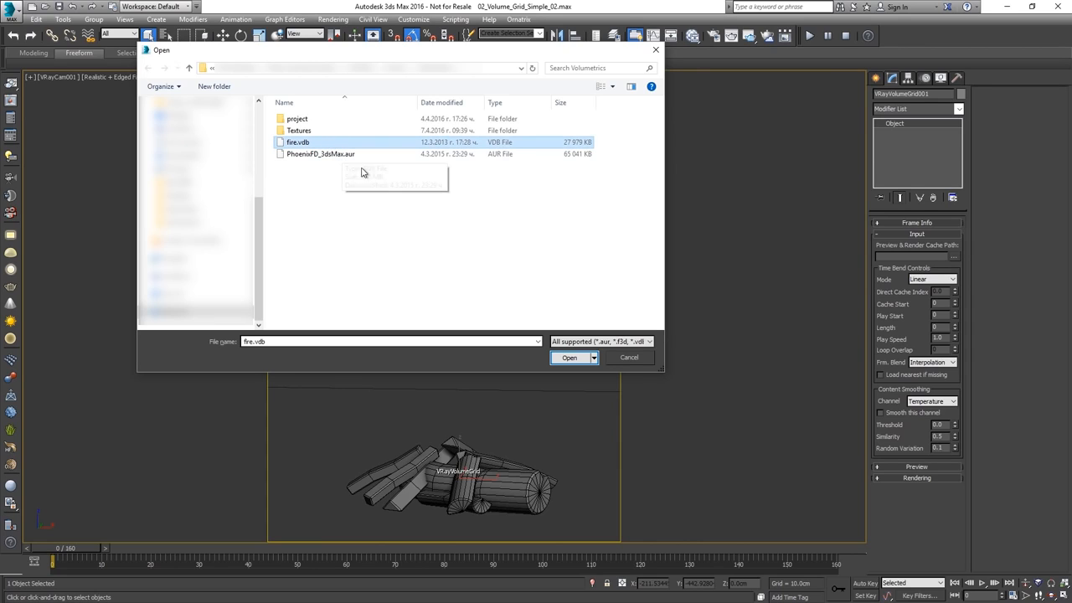
{"action": "left_click", "coordinate": [567, 360]}
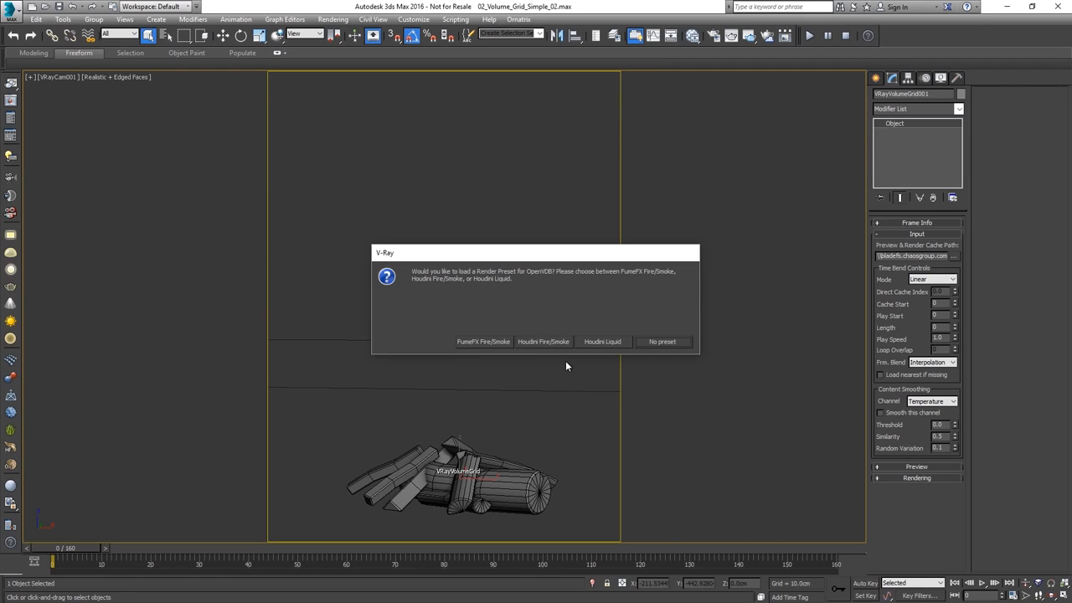
{"action": "left_click", "coordinate": [549, 342]}
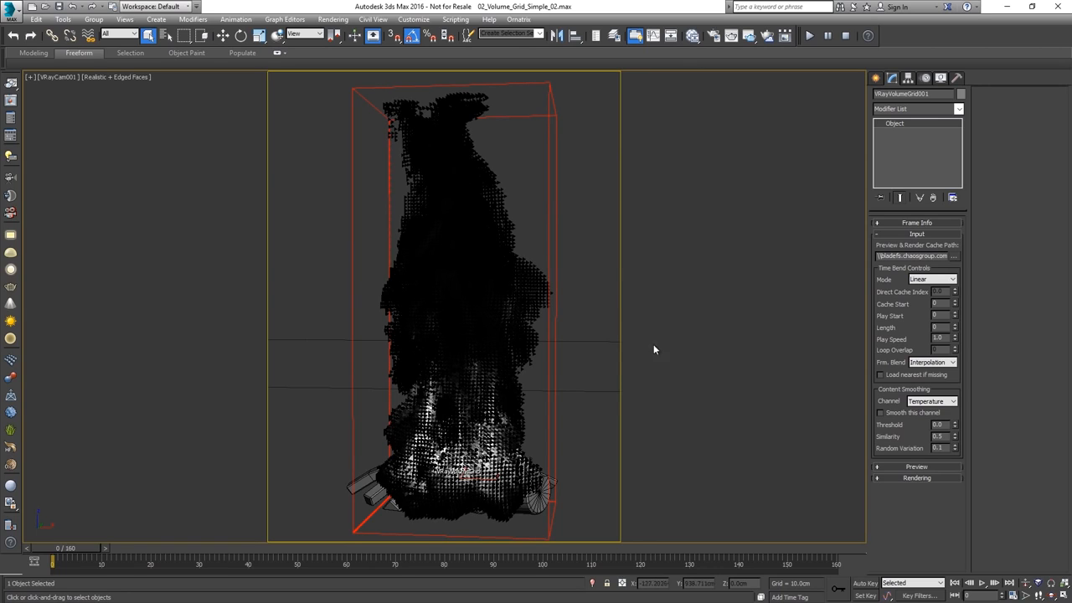
Apply the "Fire/Smoke .vdb from Houdini" render preset to the volume grid, overwriting its current render settings
{"action": "left_click", "coordinate": [895, 478]}
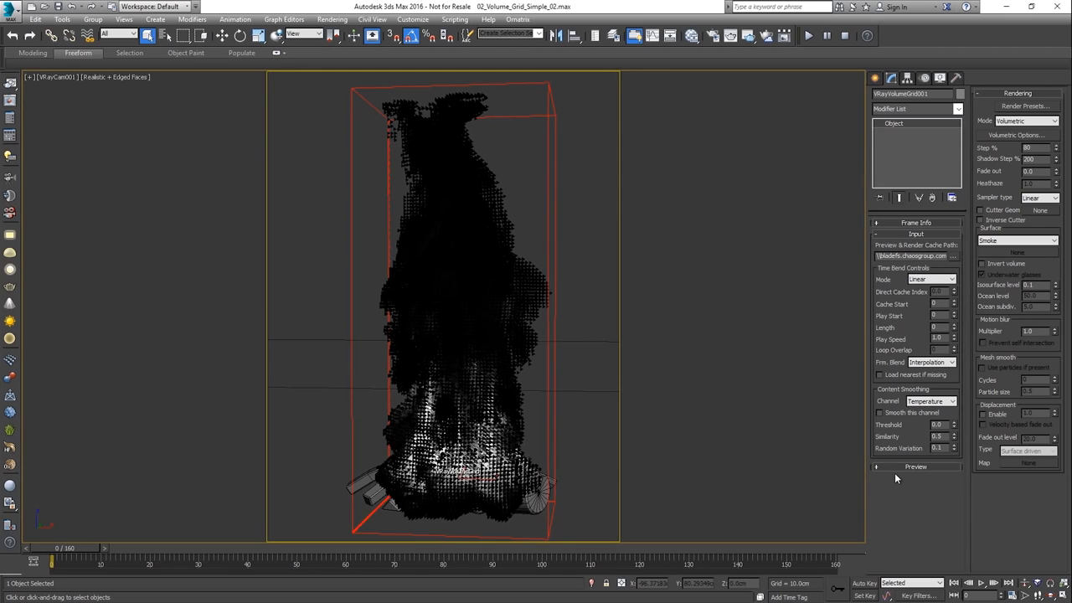
{"action": "left_click", "coordinate": [1020, 106]}
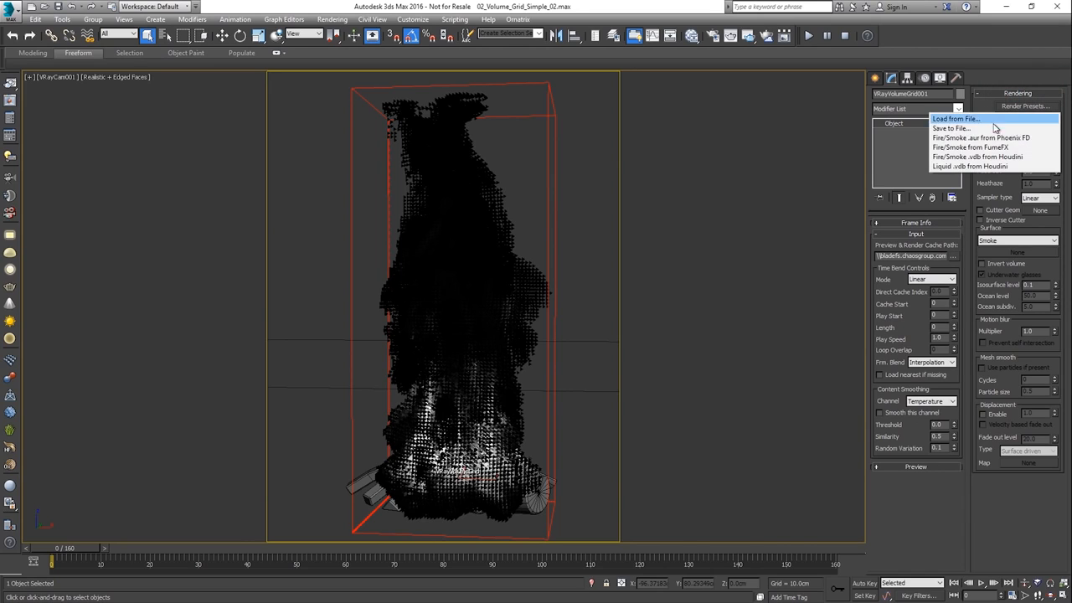
{"action": "left_click", "coordinate": [986, 158]}
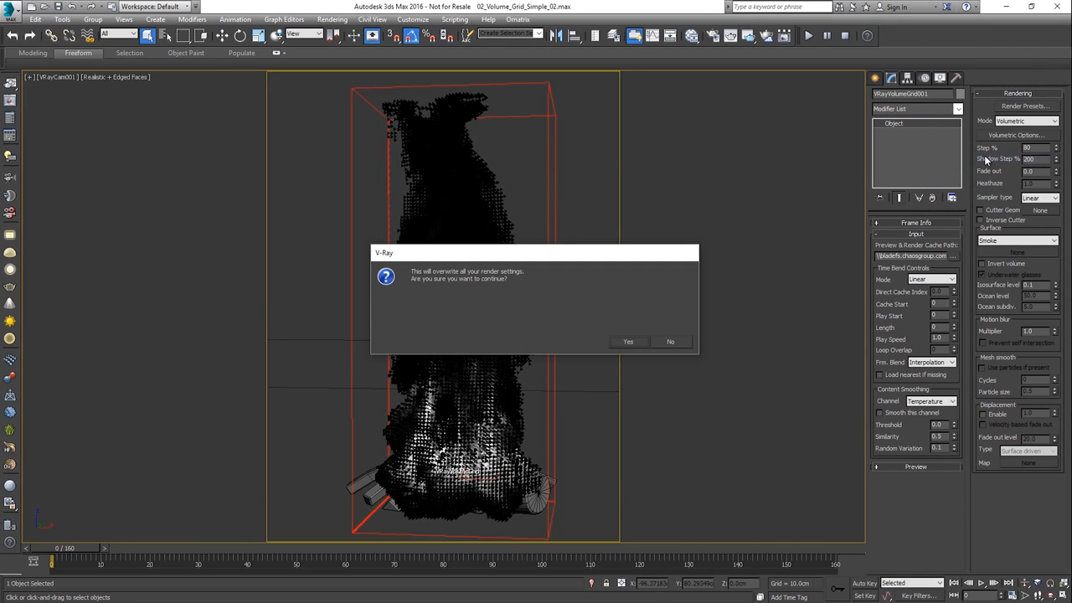
{"action": "left_click", "coordinate": [638, 343]}
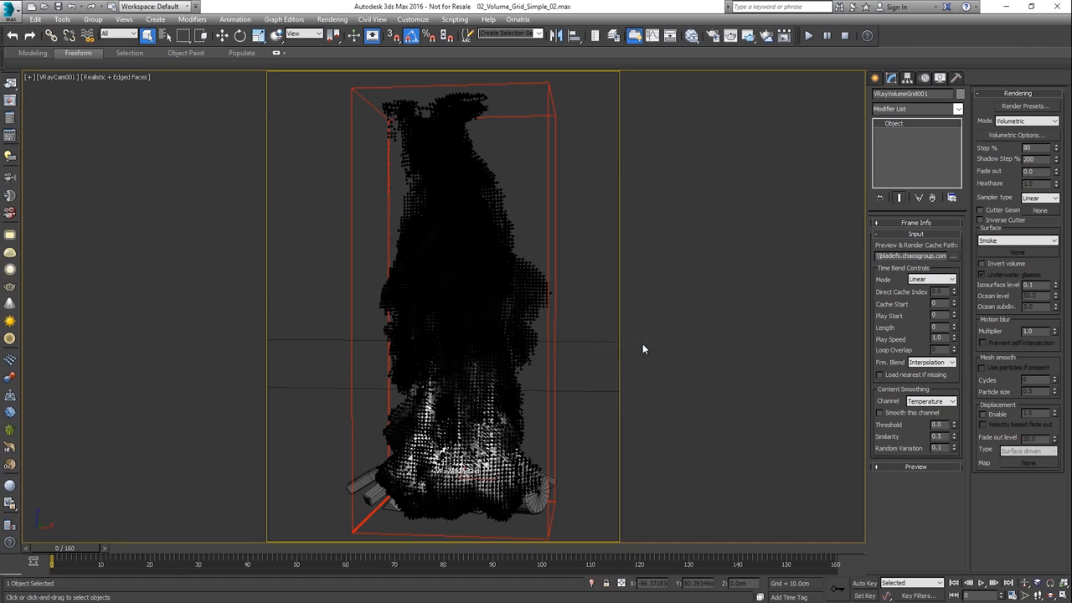
Show the volume grid's frame info with its cache file content, and display the preview settings
{"action": "left_click", "coordinate": [917, 222]}
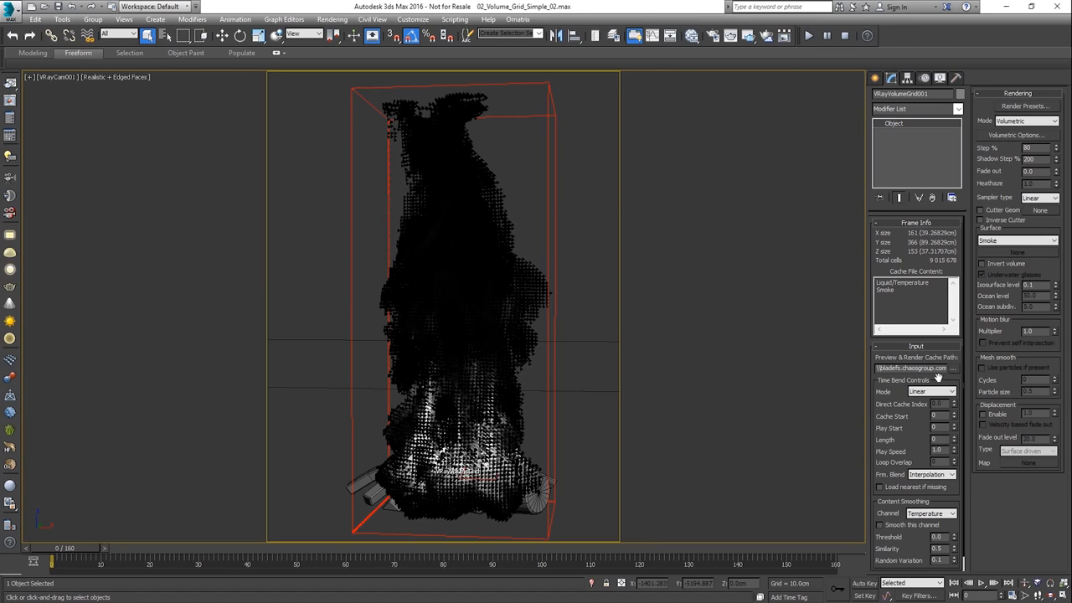
{"action": "scroll", "coordinate": [928, 444], "scroll_direction": "down", "scroll_amount": 1}
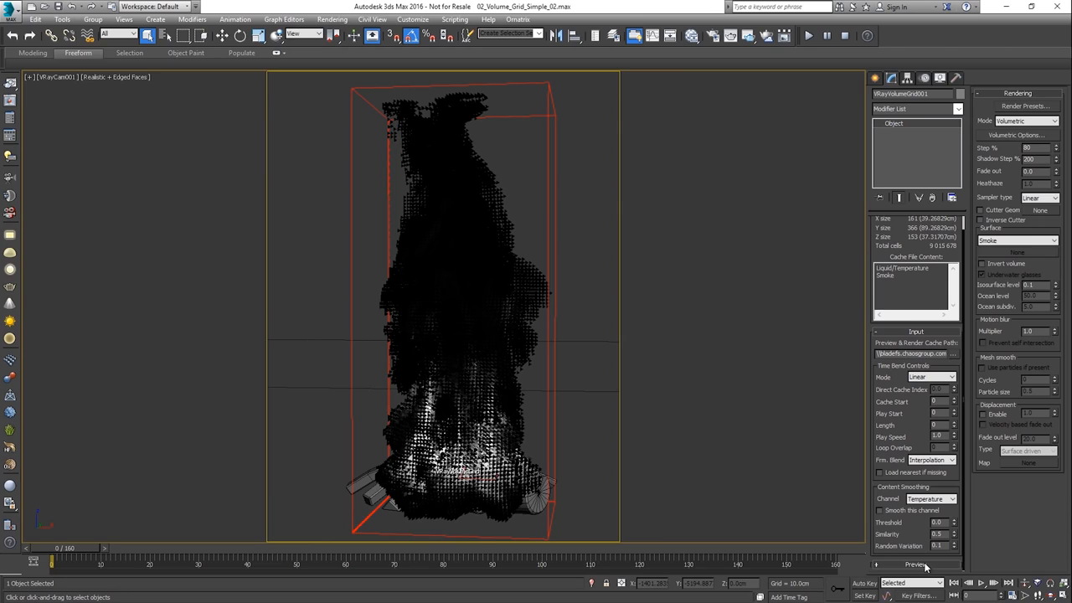
{"action": "scroll", "coordinate": [923, 559], "scroll_direction": "up", "scroll_amount": 1}
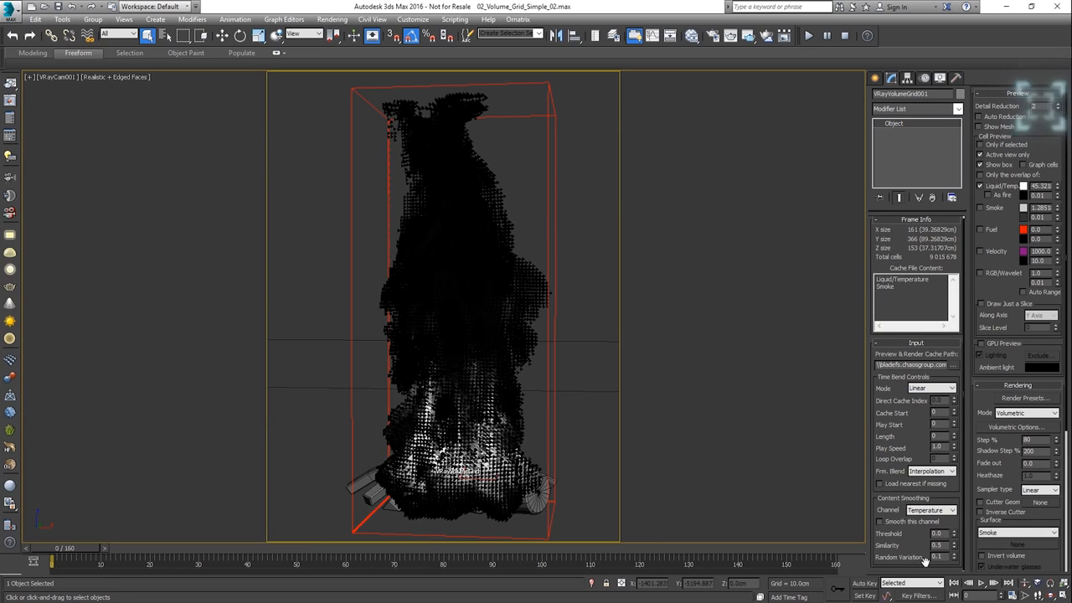
Try a preview Detail Reduction of 6, restore it to 2, and enable Auto Reduction
{"action": "left_click", "coordinate": [1058, 105]}
{"action": "left_click", "coordinate": [1058, 105]}
{"action": "left_click", "coordinate": [1057, 105]}
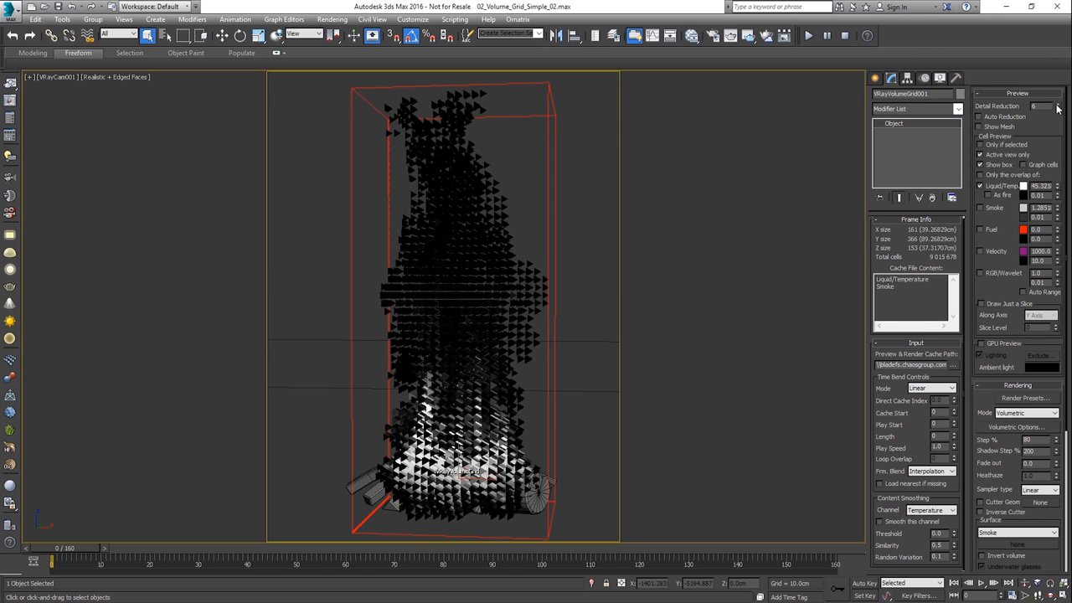
{"action": "left_click", "coordinate": [1058, 110]}
{"action": "left_click", "coordinate": [1058, 110]}
{"action": "left_click", "coordinate": [1058, 110]}
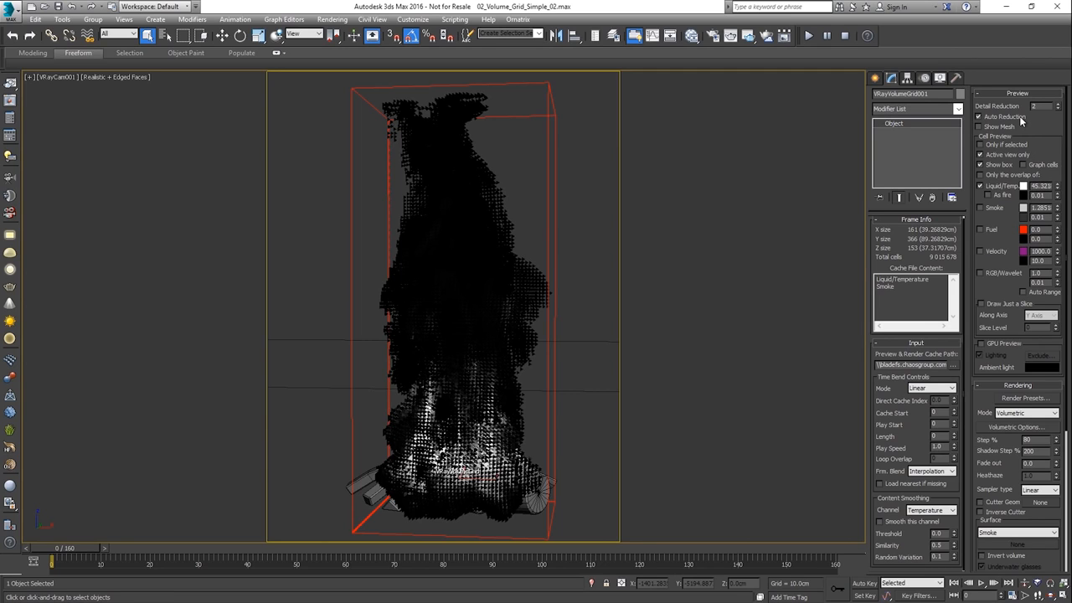
Raise the lower Liquid/Temp. preview threshold to 1.11 and enable Auto Range for the cell preview
{"action": "left_click_drag", "start_coordinate": [1057, 199], "coordinate": [1051, 134]}
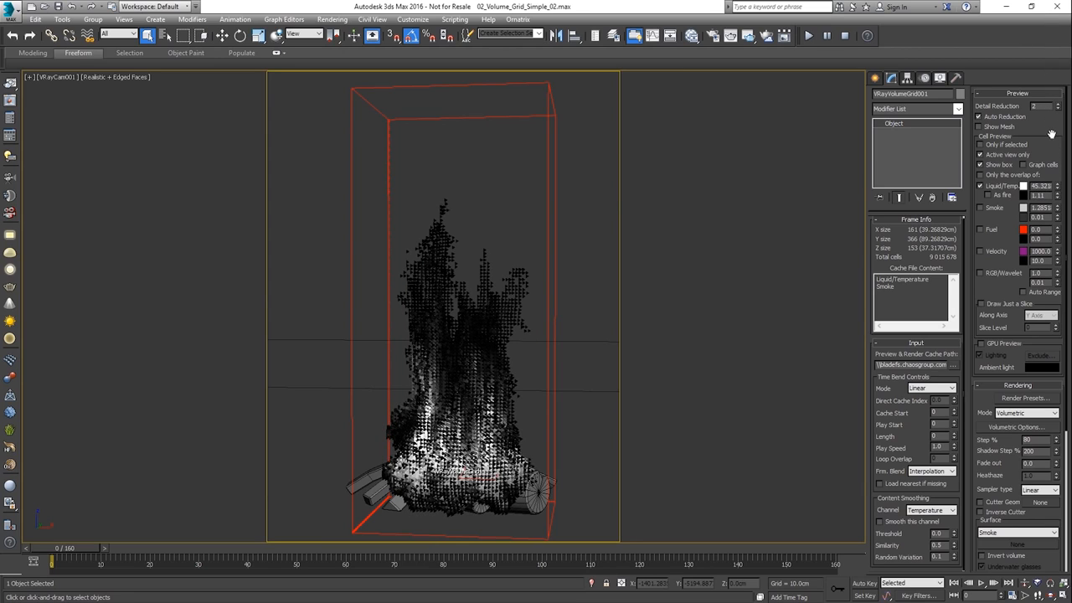
{"action": "left_click", "coordinate": [1045, 292]}
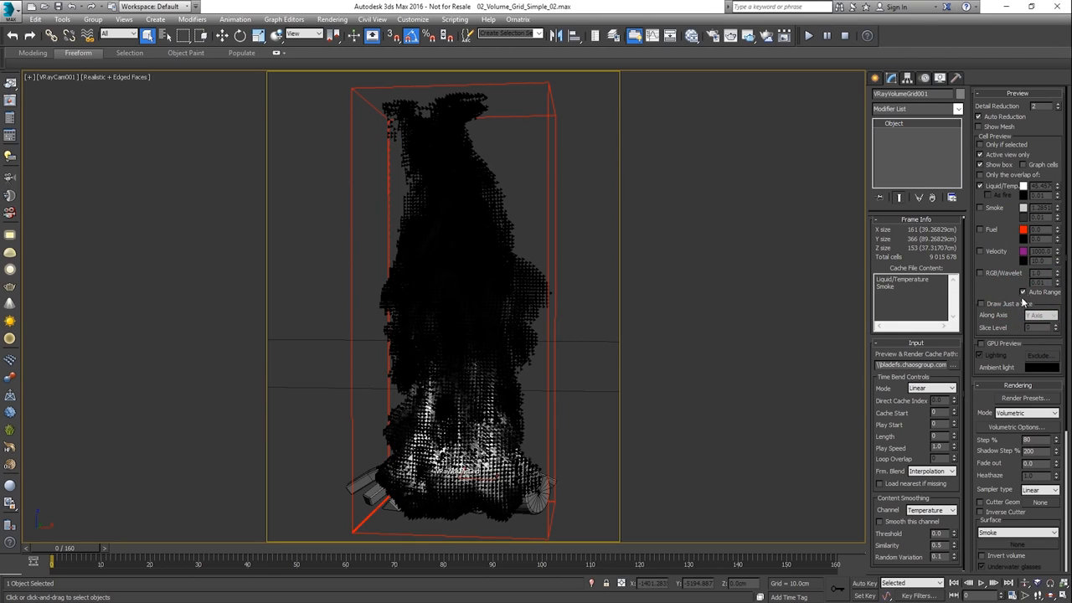
Try drawing just a slice of the volume along the Z Axis at slice level 51, and turn slice drawing off
{"action": "left_click", "coordinate": [1014, 305]}
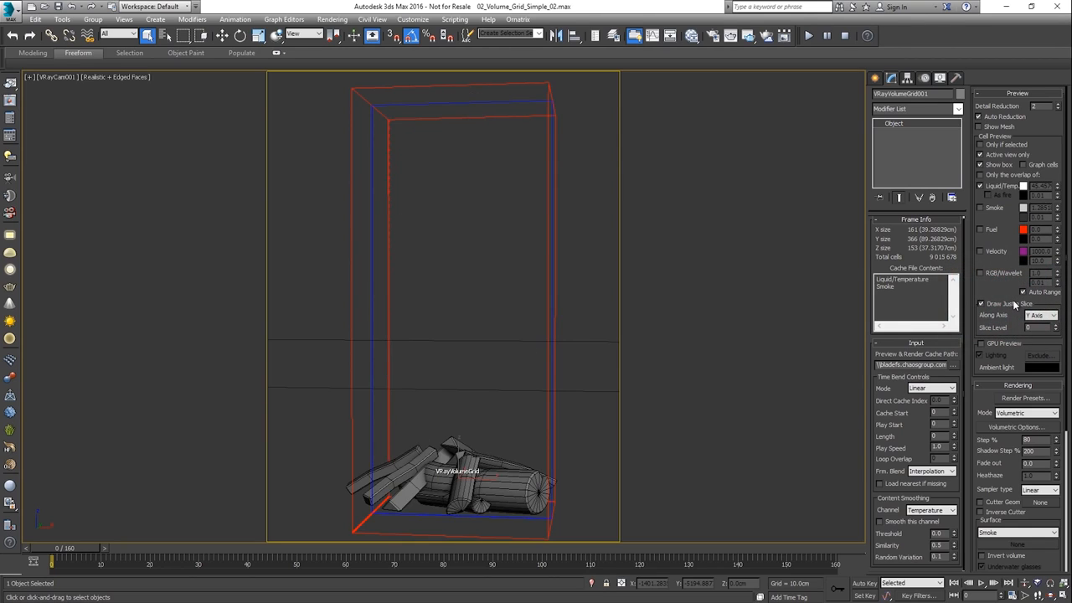
{"action": "left_click", "coordinate": [1039, 318]}
{"action": "left_click", "coordinate": [1041, 342]}
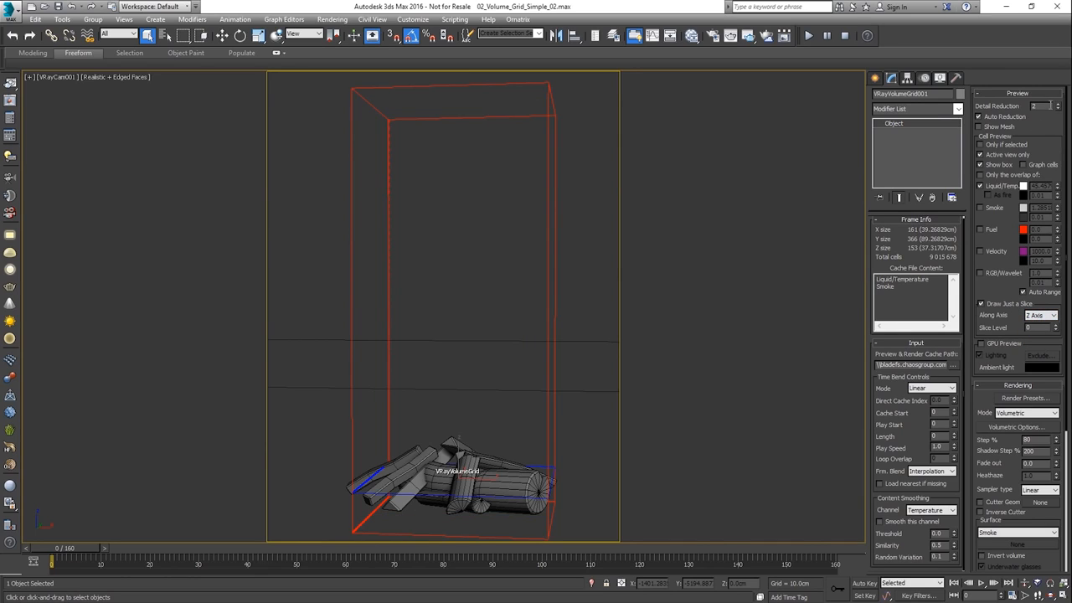
{"action": "left_click_drag", "start_coordinate": [1057, 330], "coordinate": [1051, 298]}
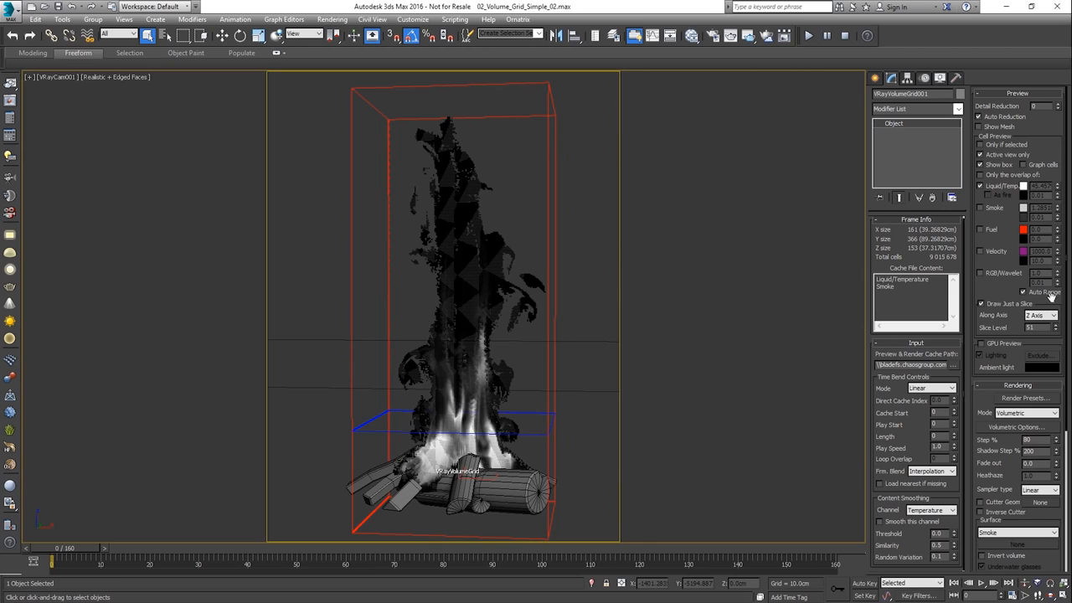
{"action": "left_click", "coordinate": [1014, 303]}
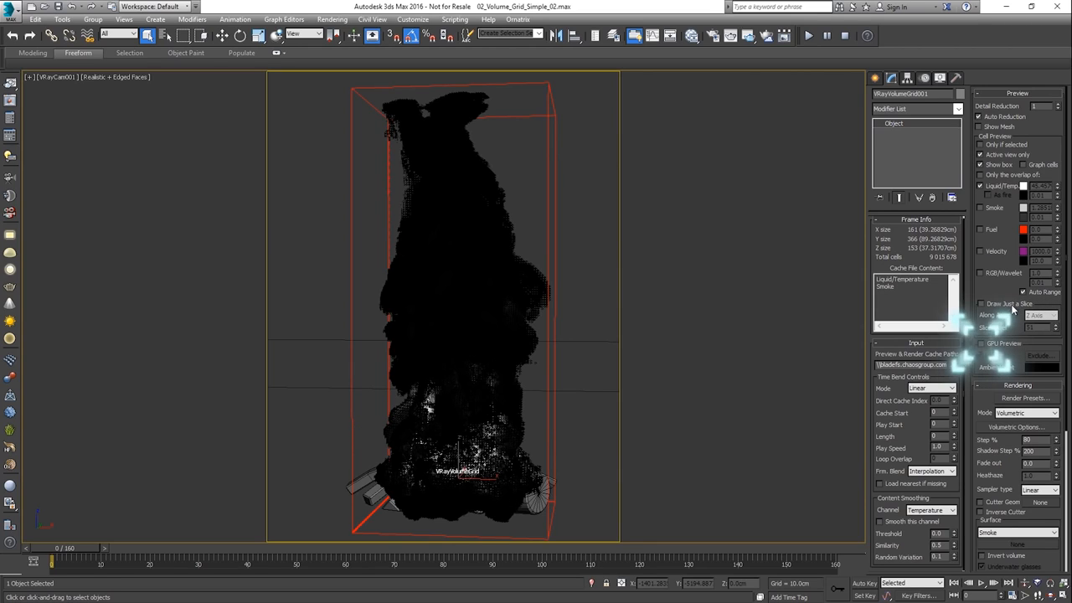
Enable the GPU Preview for the volume grid and start an interactive render of the camera view
{"action": "left_click", "coordinate": [1003, 345]}
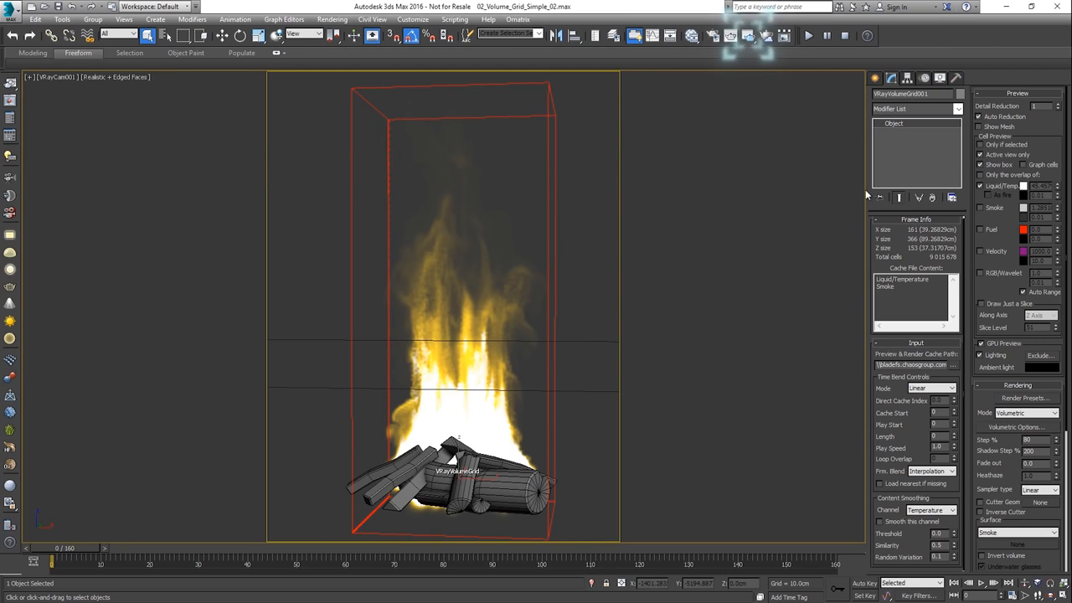
{"action": "left_click", "coordinate": [749, 36]}
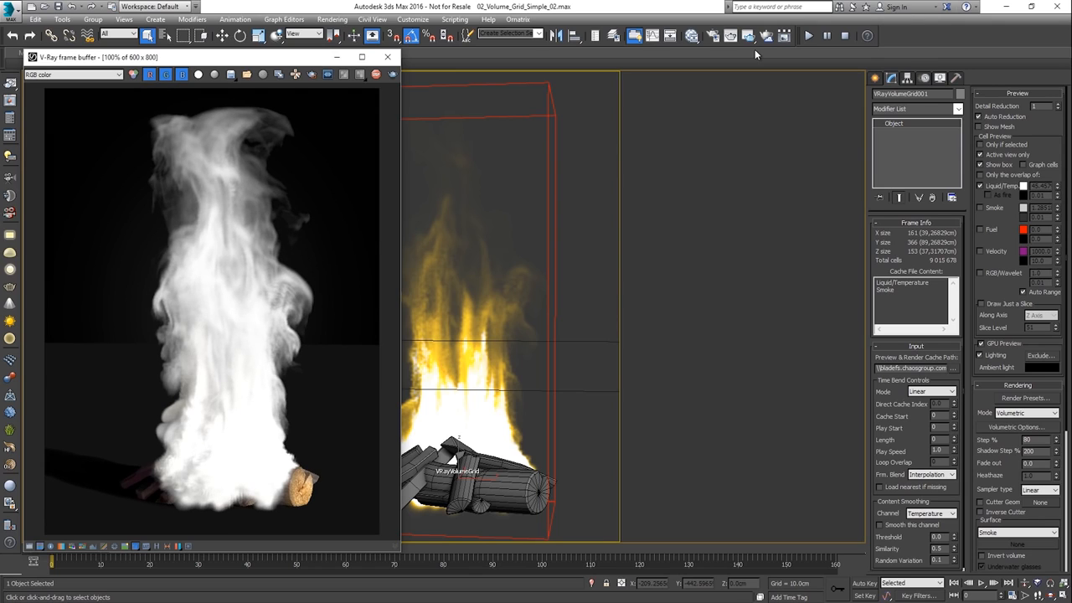
Compare several higher Step % values for the volume rendering and settle on 2000
{"action": "left_click", "coordinate": [1028, 440]}
{"action": "type", "text": "2000"}
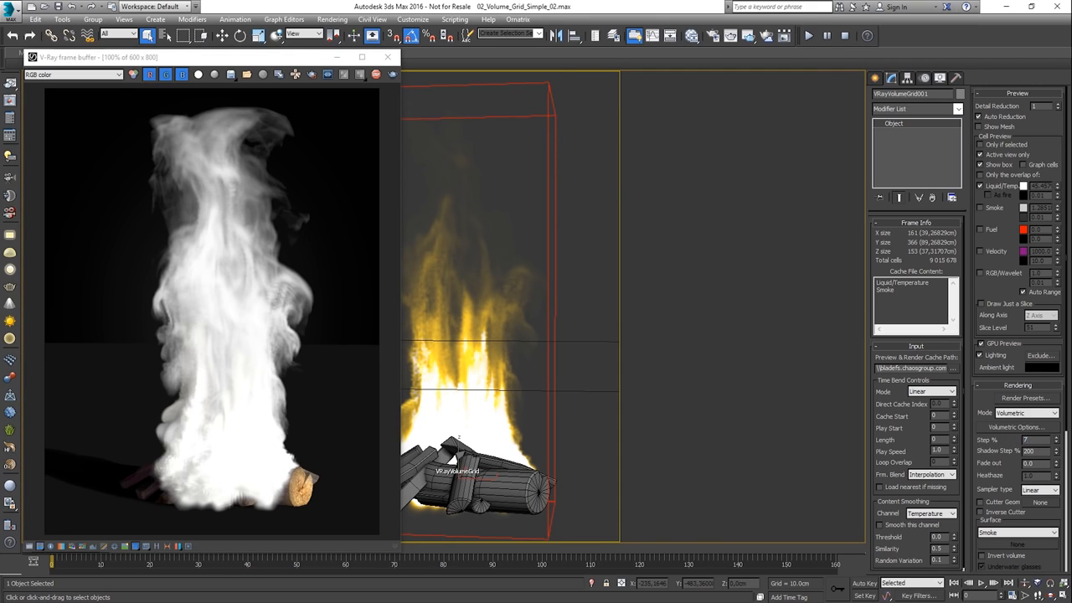
{"action": "key", "text": "Return"}
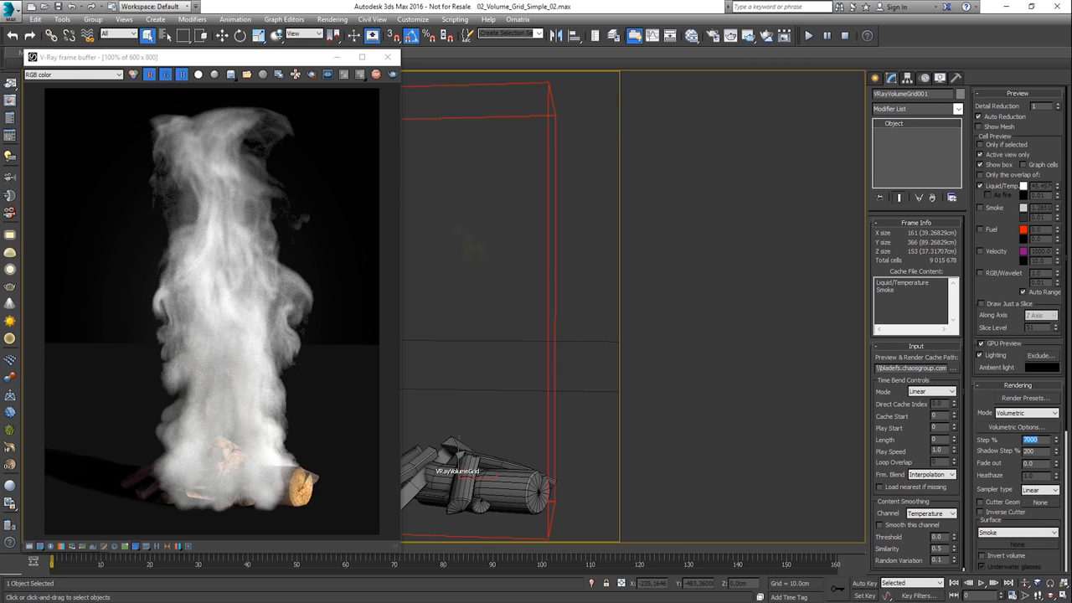
{"action": "type", "text": "5000"}
{"action": "key", "text": "Return"}
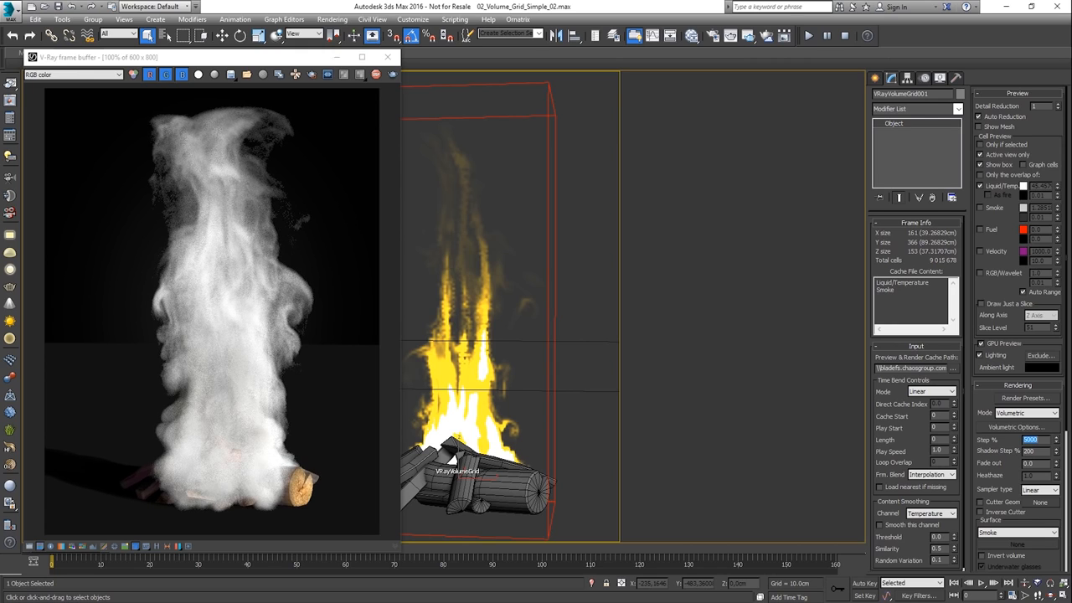
{"action": "type", "text": "2000"}
{"action": "key", "text": "Return"}
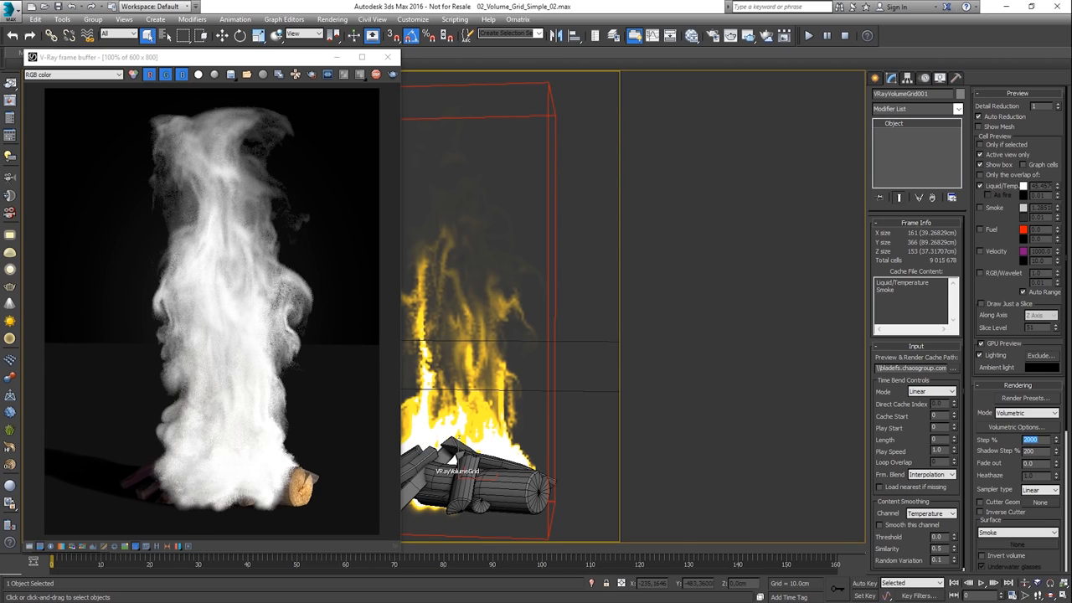
Try a Shadow Step % of 5000 for the volume rendering and settle on 2000
{"action": "key", "text": "Tab"}
{"action": "type", "text": "5000"}
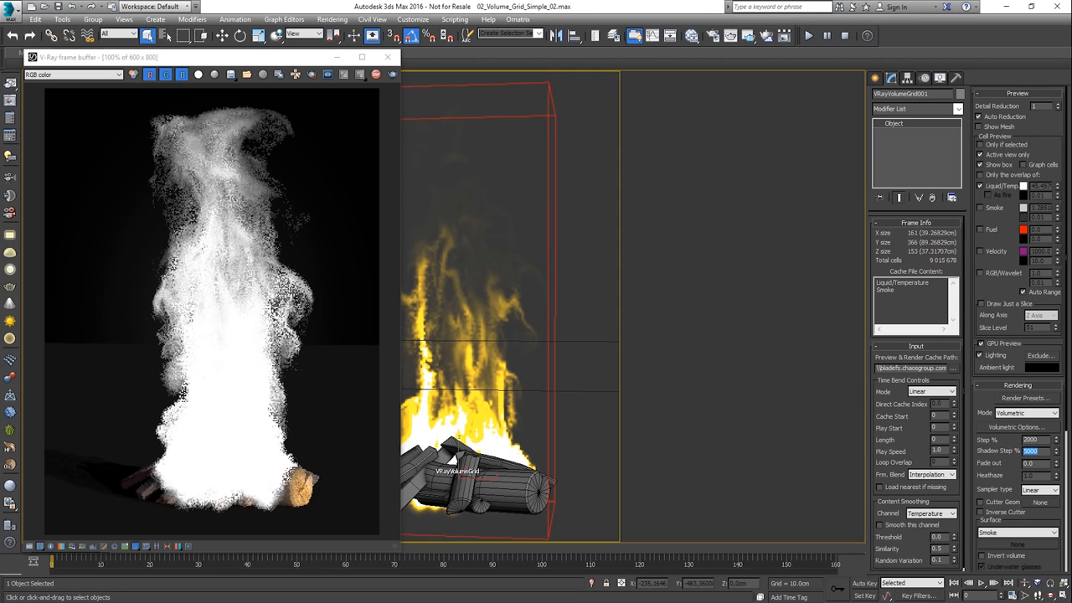
{"action": "type", "text": "2000"}
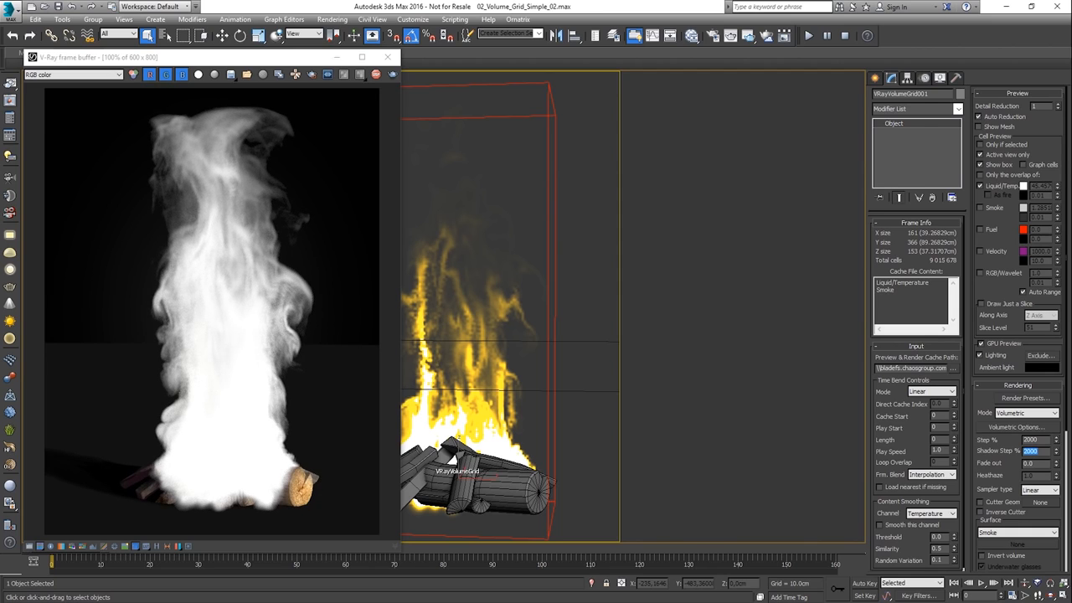
Enable Use Probabilistic Shading for the VRayVolumeGrid atmosphere effect in the environment settings
{"action": "left_click", "coordinate": [343, 20]}
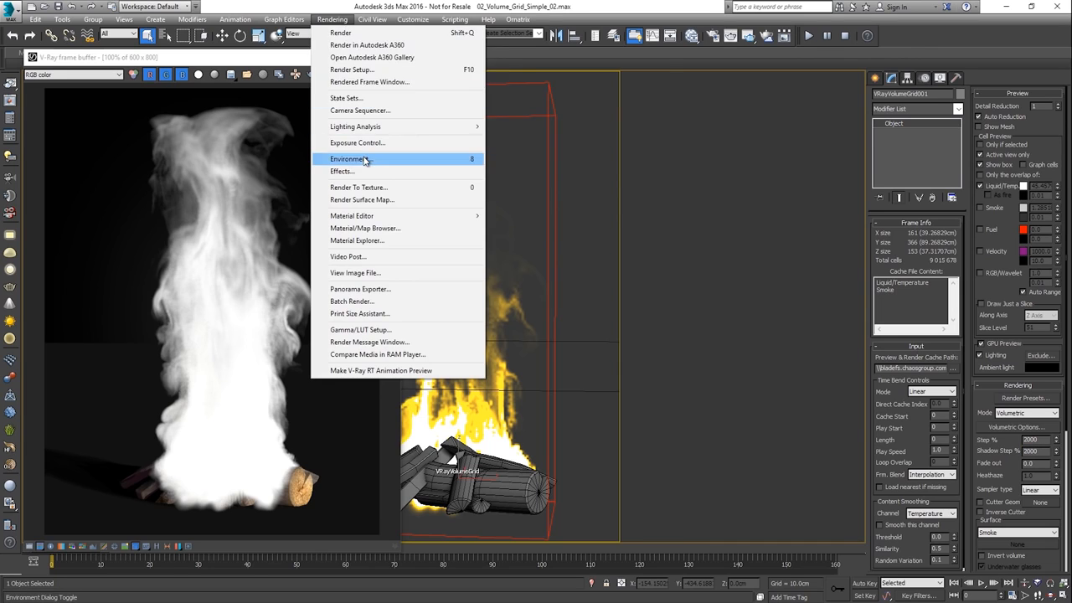
{"action": "left_click", "coordinate": [365, 159]}
{"action": "left_click", "coordinate": [717, 305]}
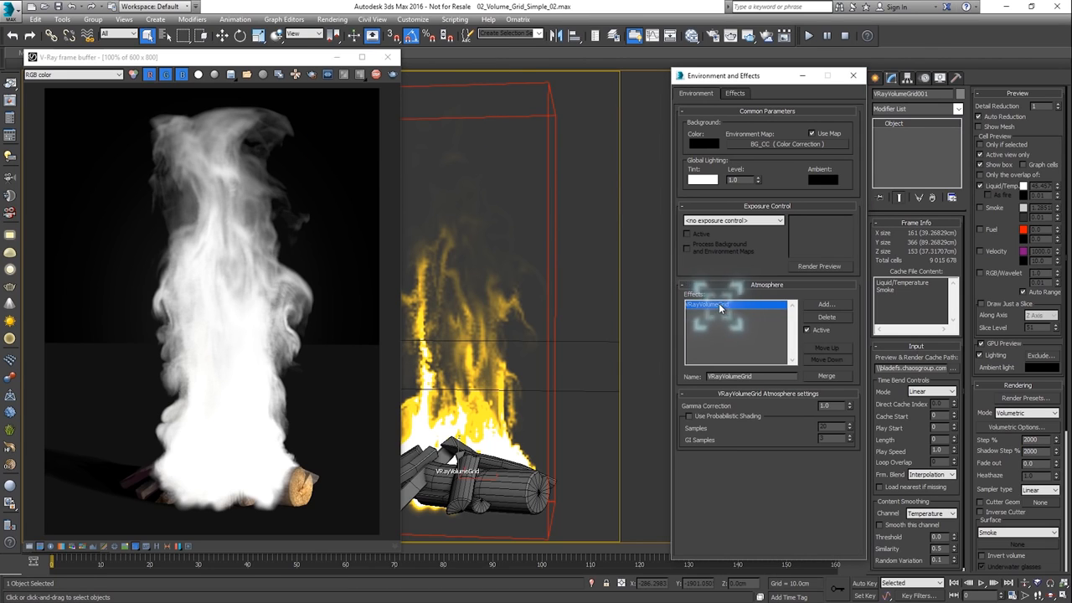
{"action": "left_click", "coordinate": [689, 416]}
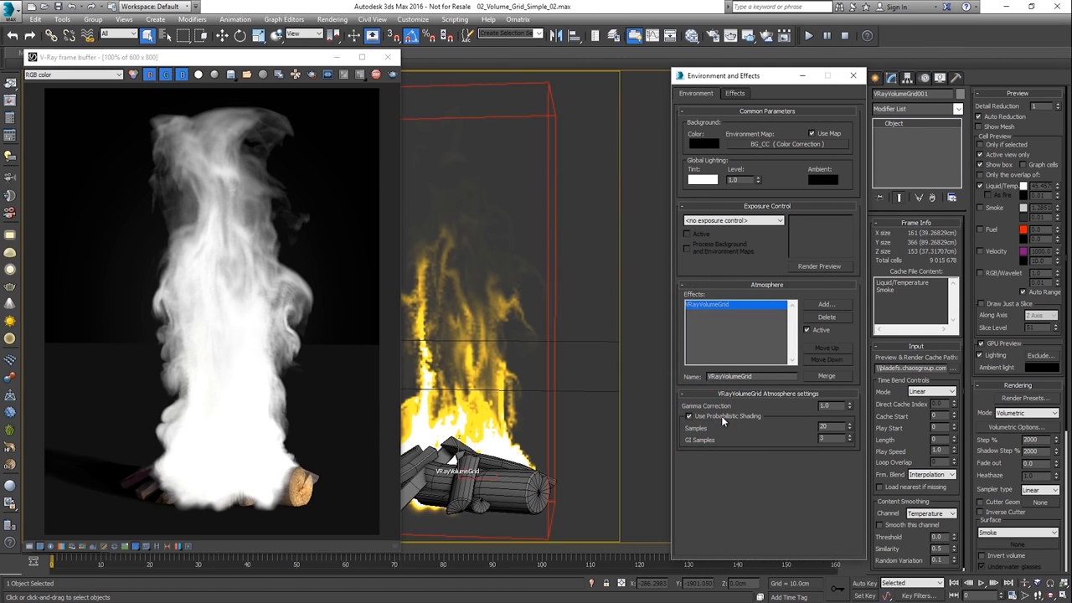
{"action": "left_click", "coordinate": [853, 76]}
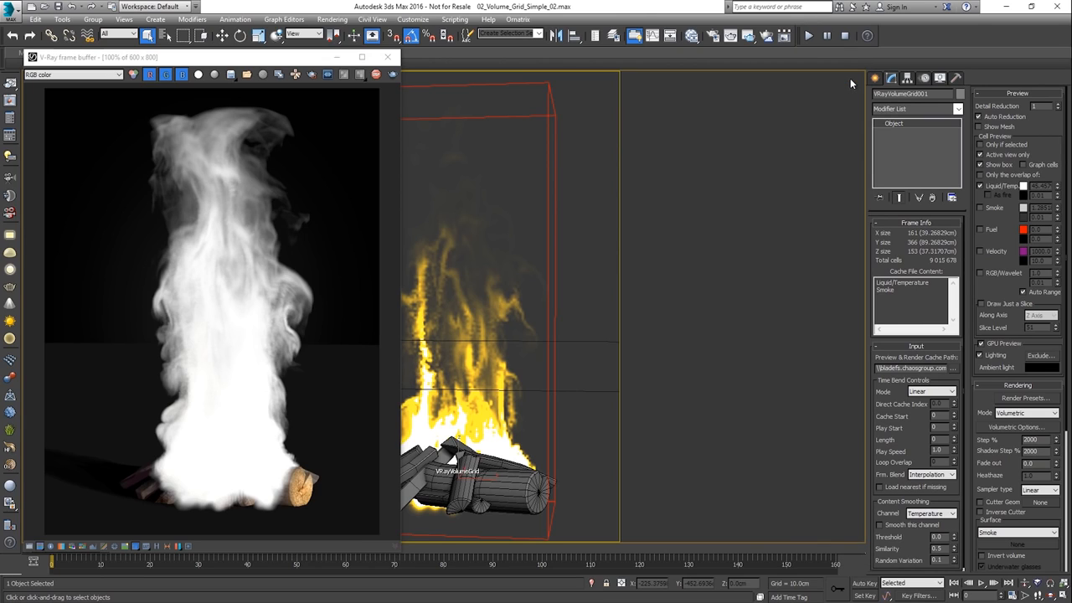
In the volumetric smoke color settings, try a green constant color and settle on a very dark bluish grey
{"action": "left_click", "coordinate": [989, 425]}
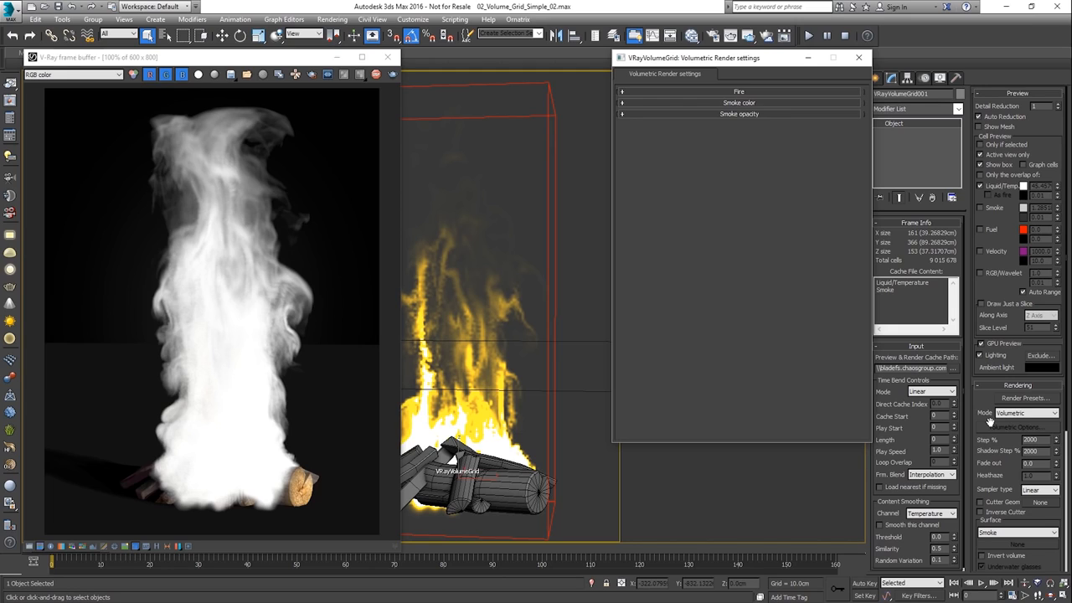
{"action": "left_click", "coordinate": [767, 103]}
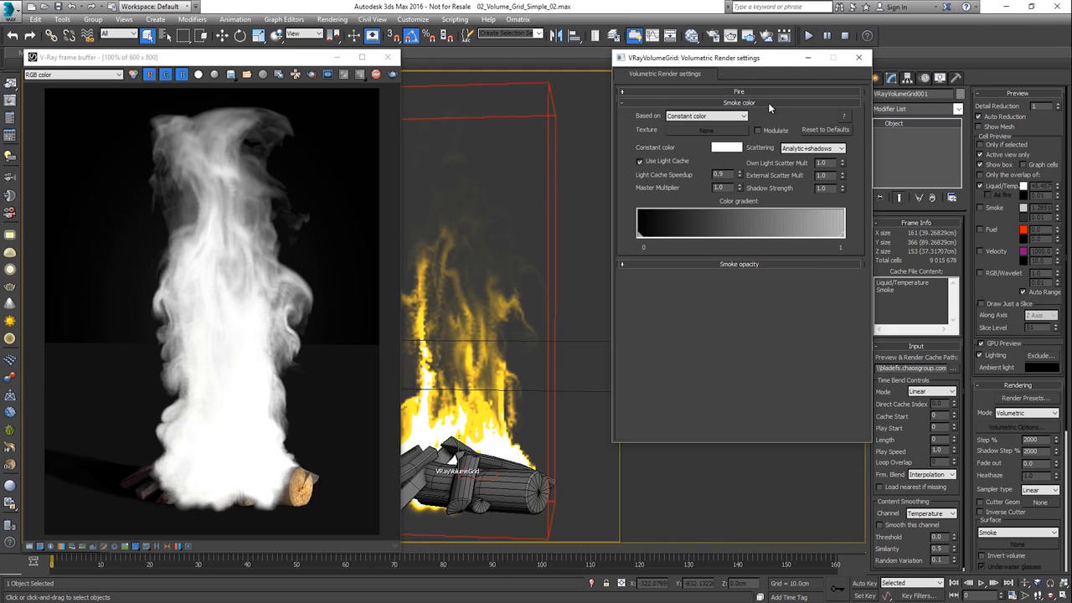
{"action": "left_click", "coordinate": [734, 150]}
{"action": "left_click", "coordinate": [383, 108]}
{"action": "left_click", "coordinate": [405, 119]}
{"action": "left_click", "coordinate": [391, 128]}
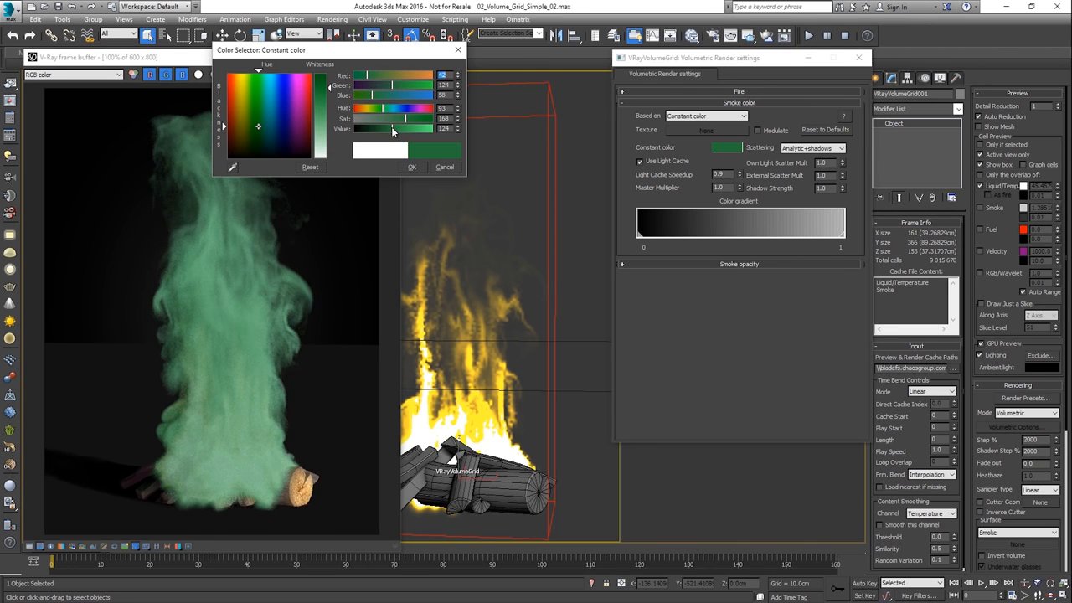
{"action": "left_click", "coordinate": [405, 109]}
{"action": "left_click", "coordinate": [365, 128]}
{"action": "left_click", "coordinate": [357, 118]}
{"action": "left_click", "coordinate": [411, 167]}
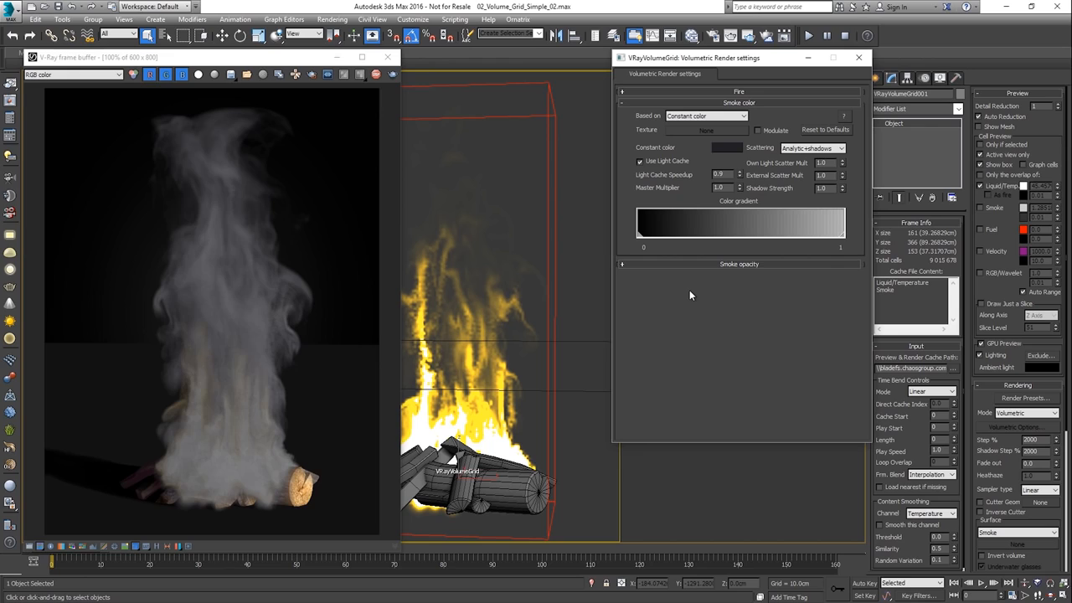
Base the smoke color on Temperature
{"action": "left_click", "coordinate": [687, 117]}
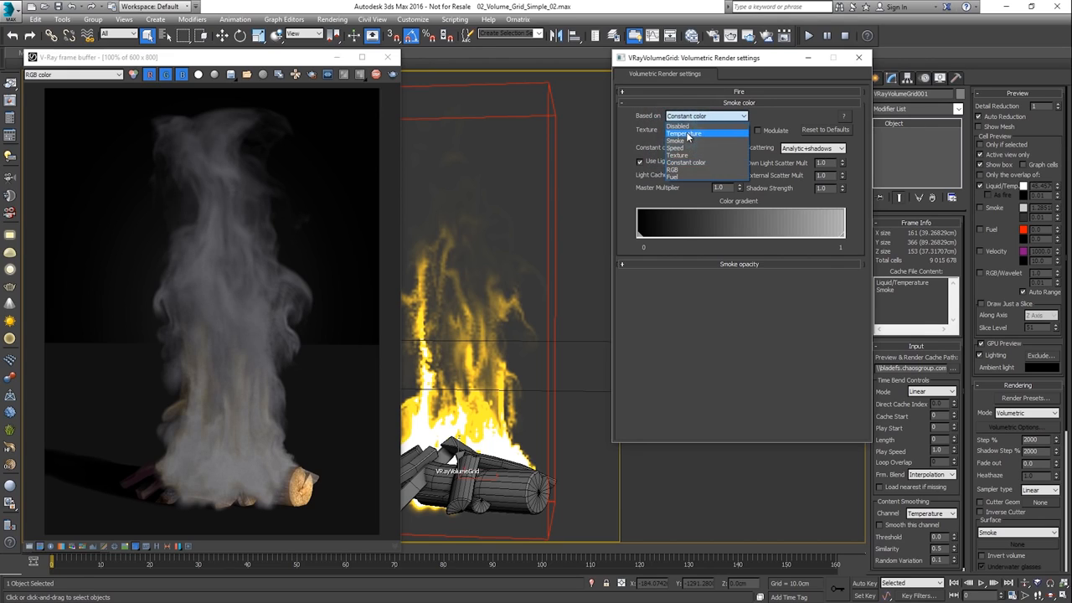
{"action": "left_click", "coordinate": [685, 131]}
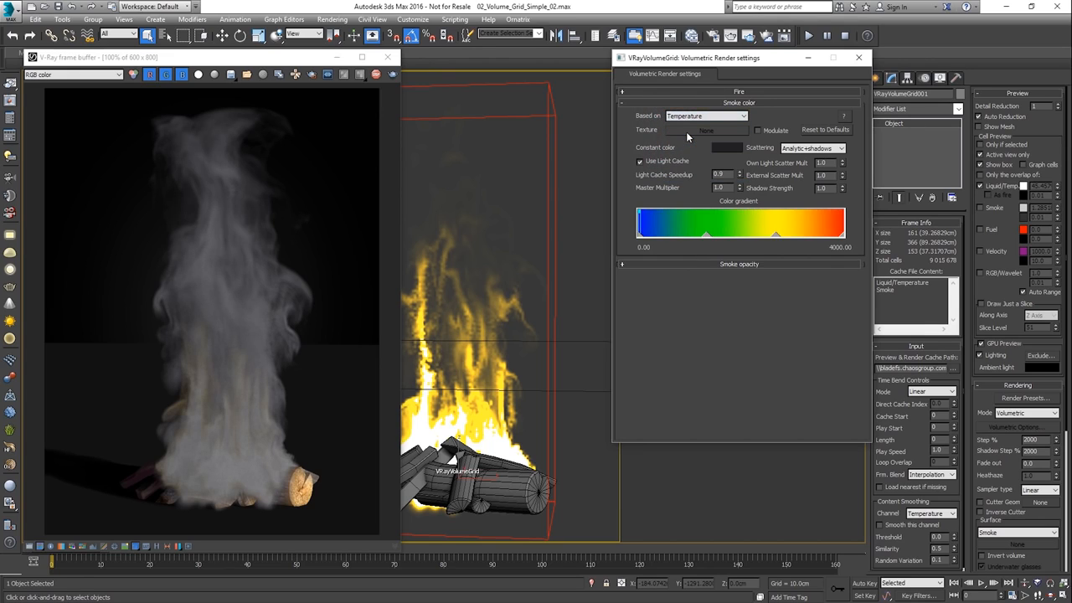
Delete the green and yellow marks from the smoke color gradient
{"action": "right_click", "coordinate": [707, 234]}
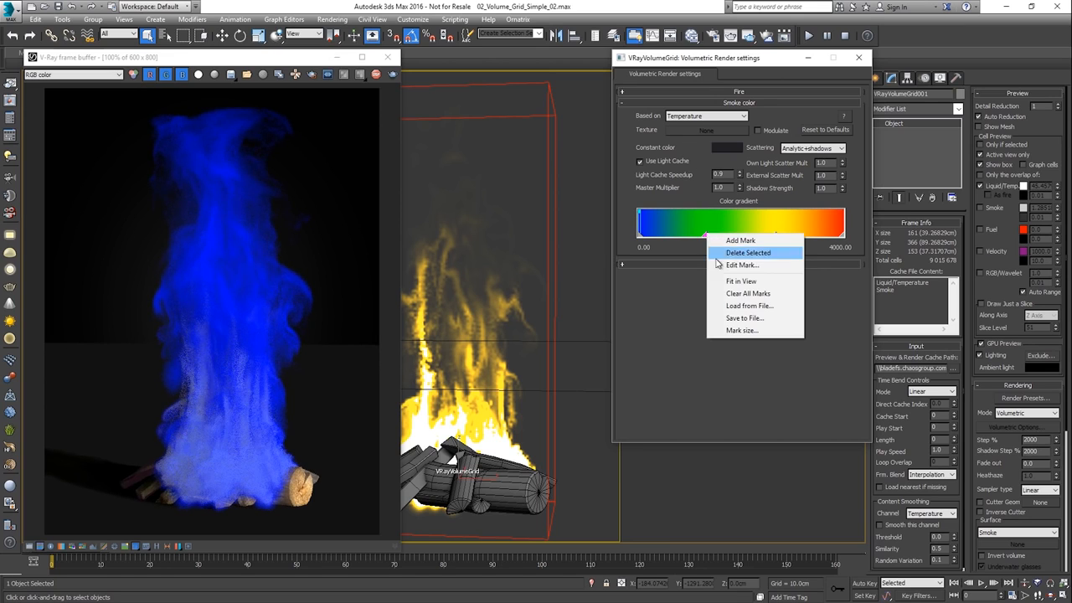
{"action": "left_click", "coordinate": [725, 263]}
{"action": "right_click", "coordinate": [777, 236]}
{"action": "left_click", "coordinate": [796, 256]}
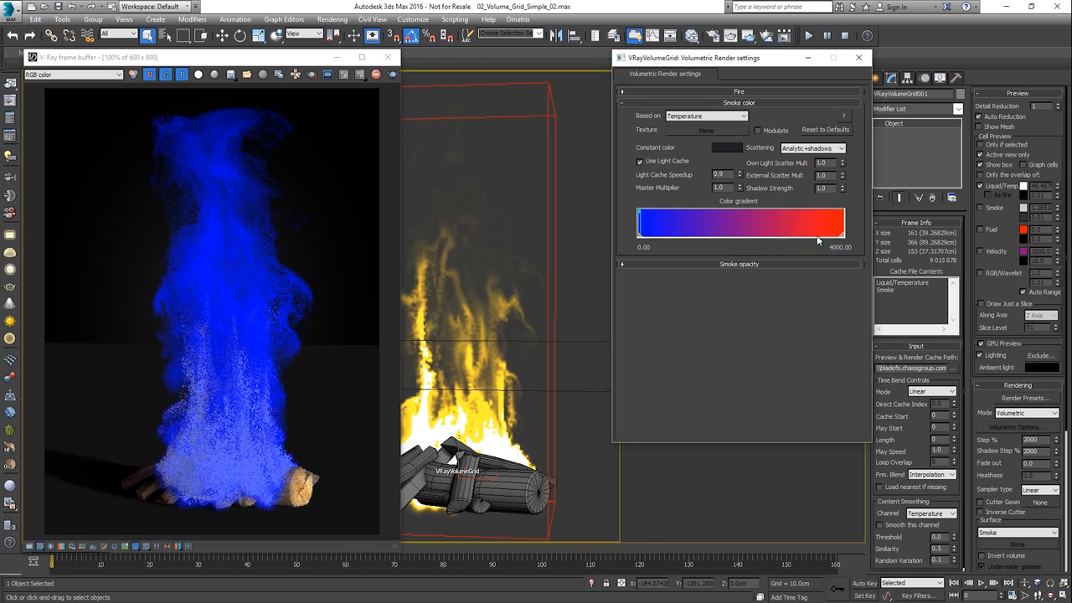
Move the red mark of the smoke color gradient down to about 45.65 and fit the gradient in view
{"action": "left_click_drag", "start_coordinate": [842, 234], "coordinate": [829, 235]}
{"action": "left_click_drag", "start_coordinate": [752, 237], "coordinate": [643, 235]}
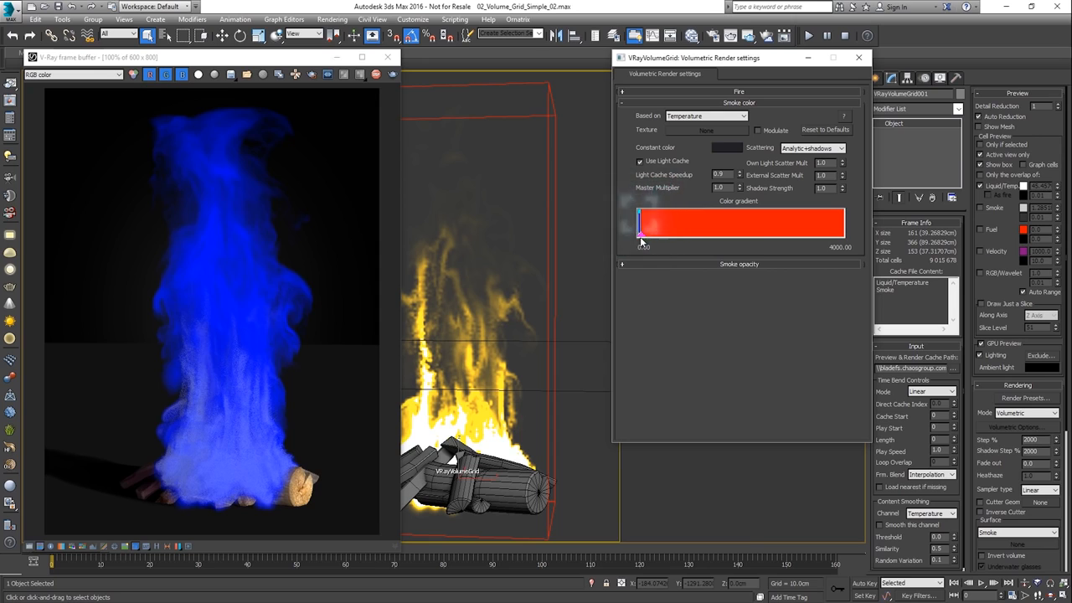
{"action": "right_click", "coordinate": [642, 236]}
{"action": "left_click", "coordinate": [675, 284]}
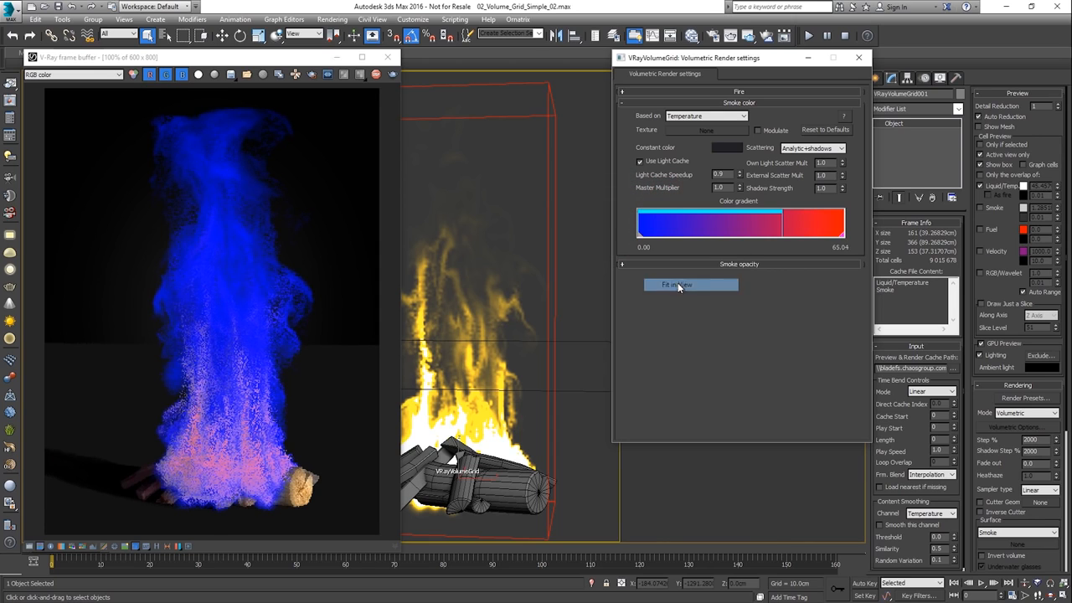
{"action": "left_click_drag", "start_coordinate": [833, 234], "coordinate": [782, 236]}
{"action": "right_click", "coordinate": [783, 241]}
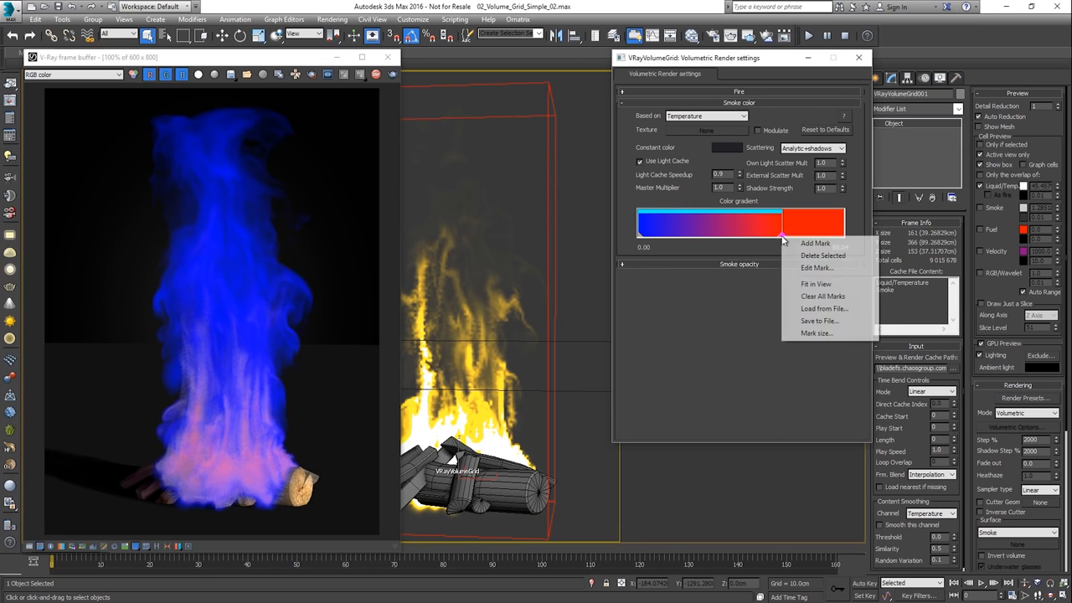
{"action": "left_click", "coordinate": [804, 286]}
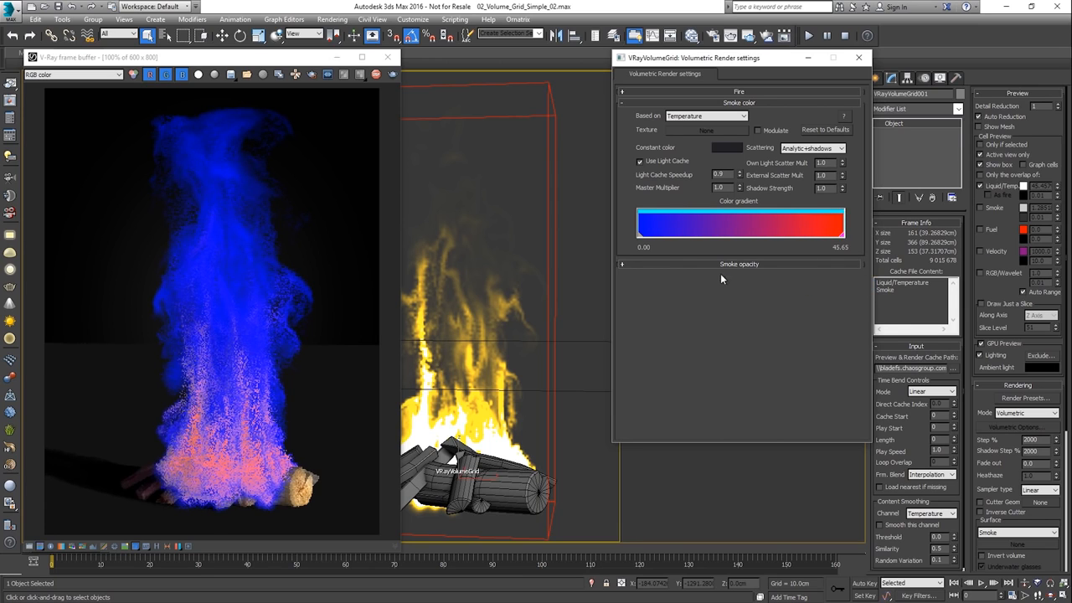
Recolor the smoke gradient from dark bluish grey (0.124, 0.124, 0.136) at the low end to white at the high end
{"action": "double_click", "coordinate": [640, 238]}
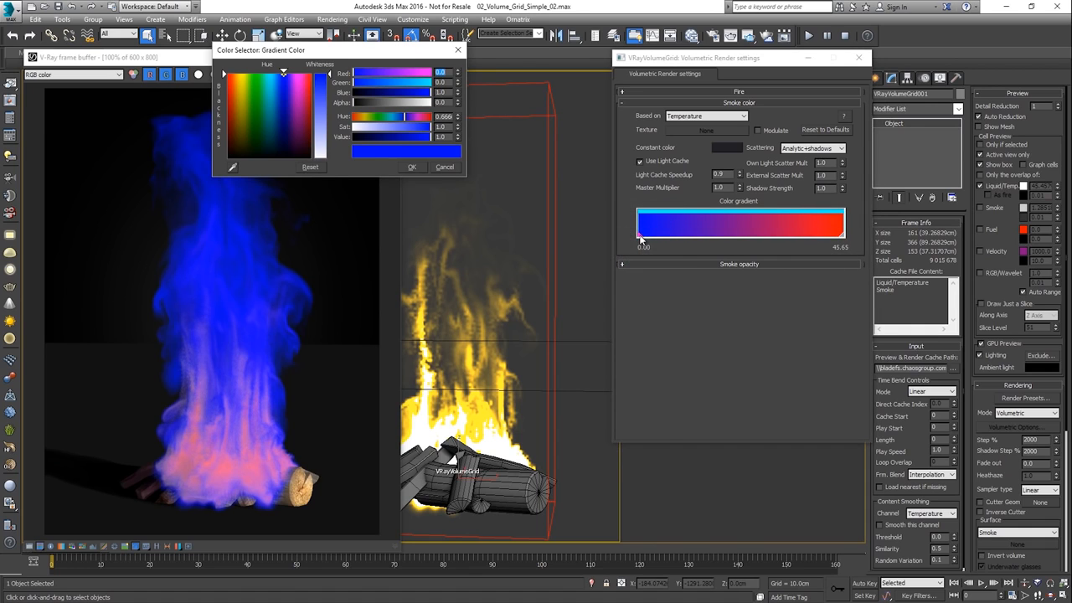
{"action": "left_click_drag", "start_coordinate": [363, 135], "coordinate": [373, 135]}
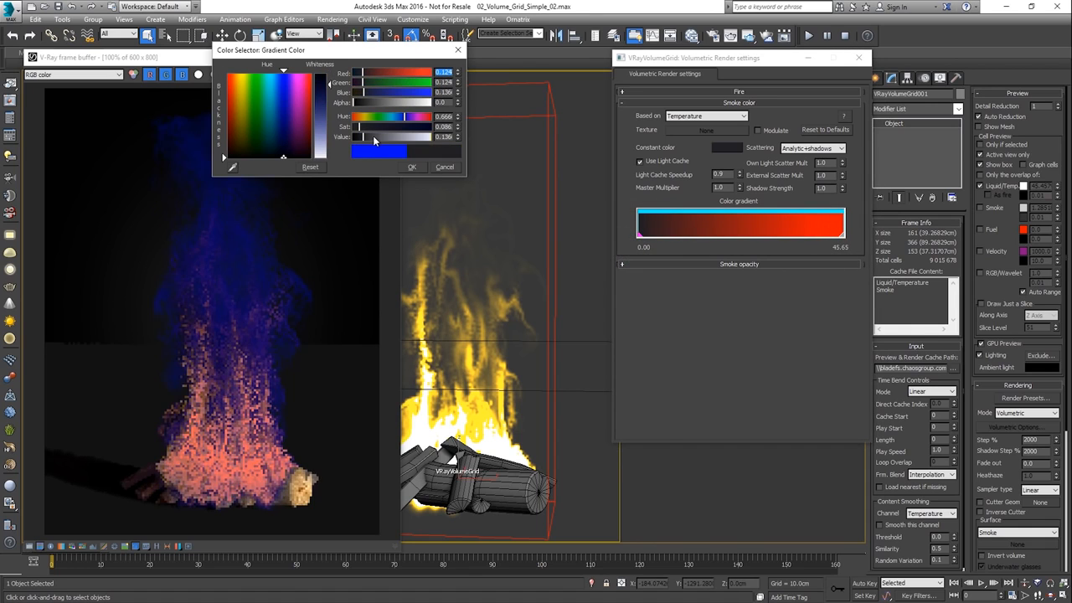
{"action": "left_click", "coordinate": [407, 166]}
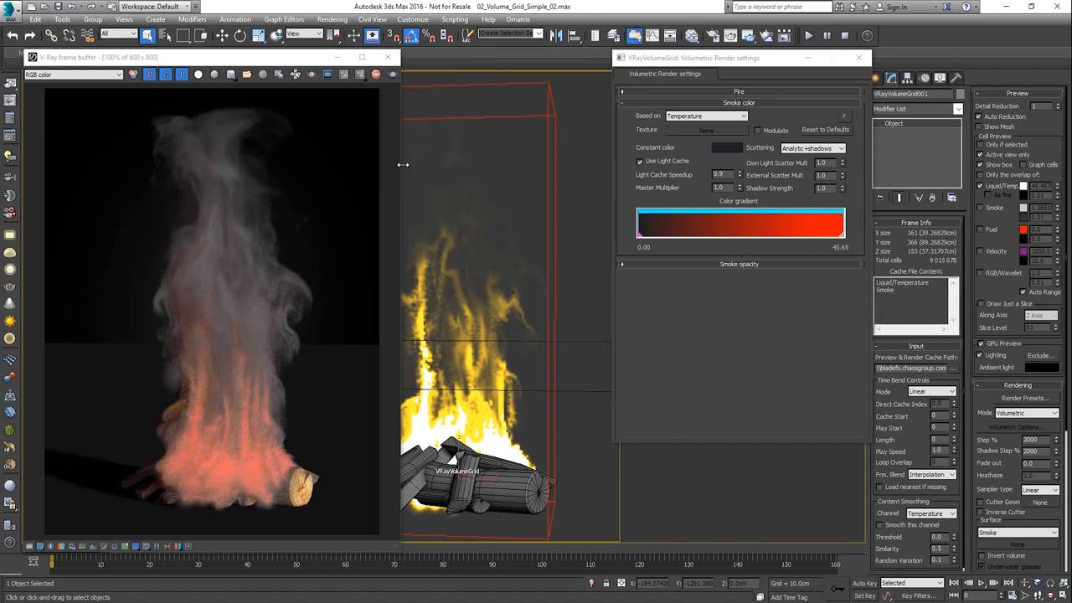
{"action": "double_click", "coordinate": [840, 236]}
{"action": "left_click_drag", "start_coordinate": [320, 75], "coordinate": [320, 157]}
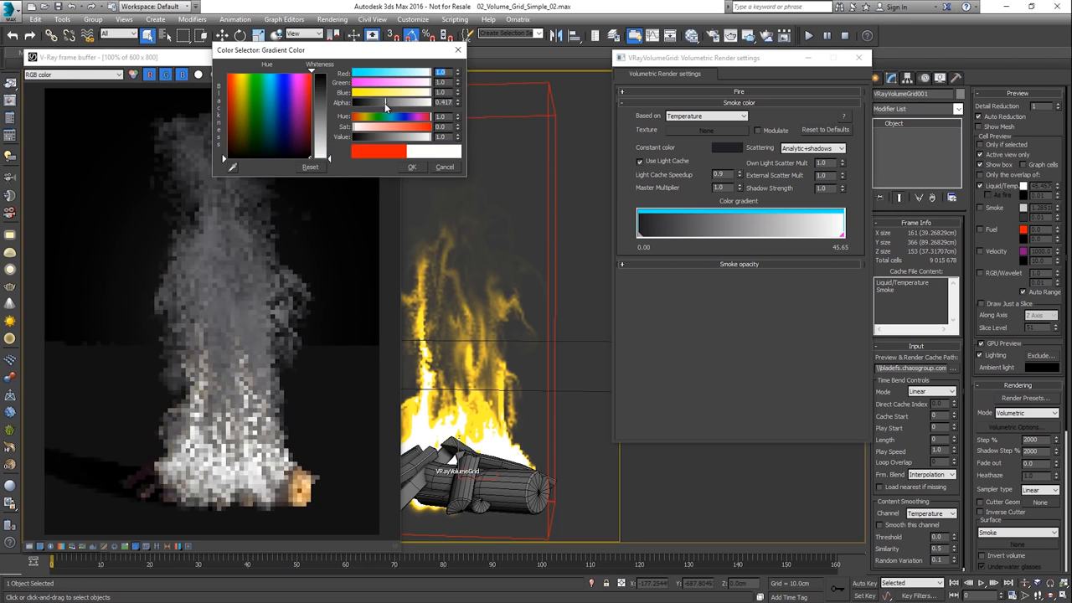
{"action": "left_click", "coordinate": [412, 167]}
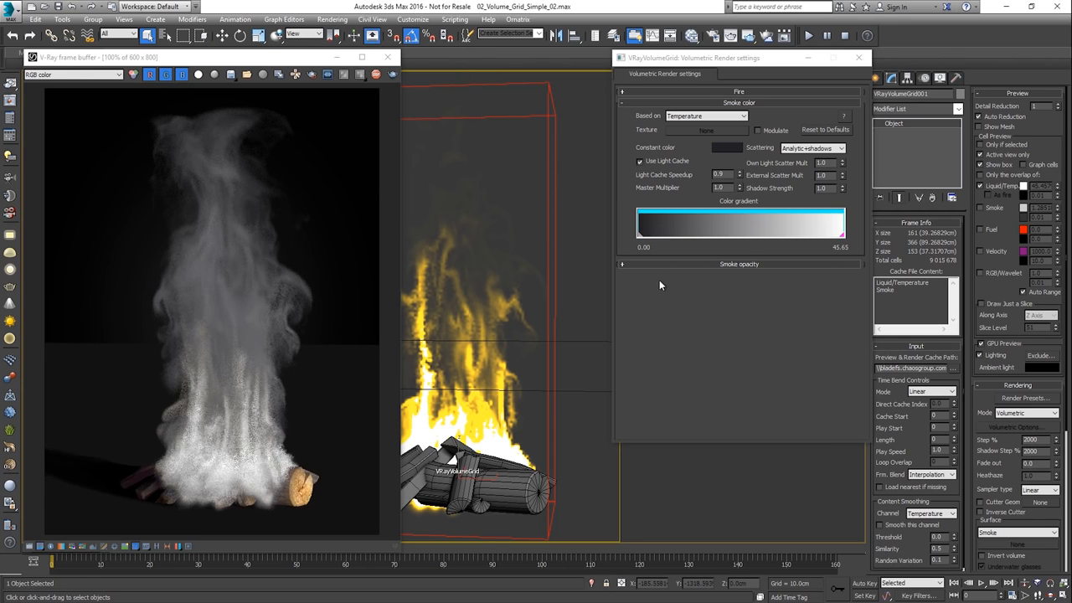
Extend the fire color gradient to about 45.33, fit it in view and spread its marks from dark to bright
{"action": "left_click", "coordinate": [674, 93]}
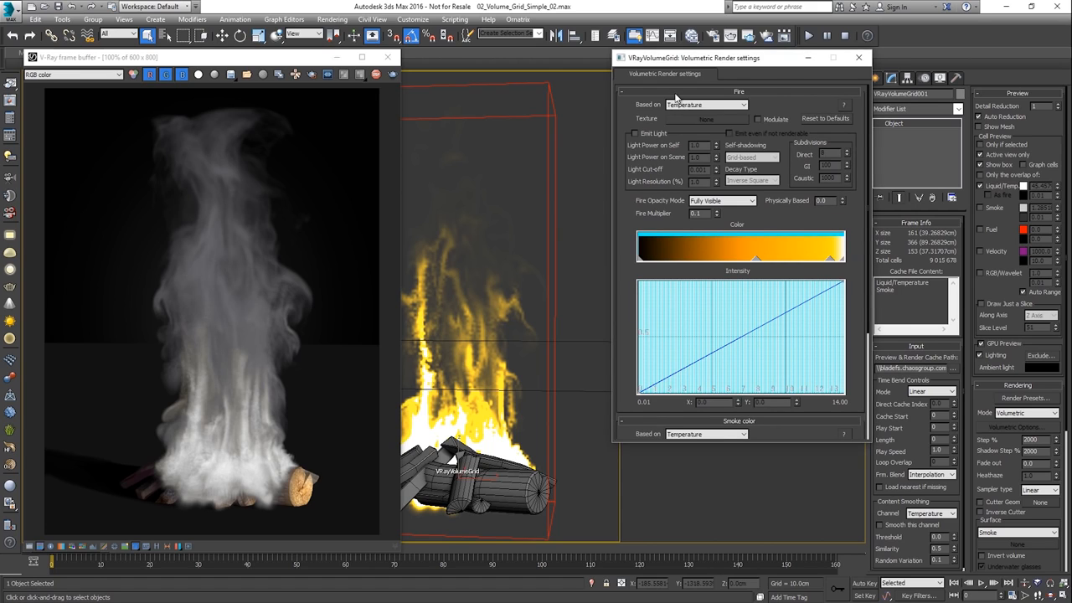
{"action": "mouse_move", "coordinate": [757, 258]}
{"action": "left_mouse_down"}
{"action": "mouse_move", "coordinate": [767, 258]}
{"action": "mouse_move", "coordinate": [719, 258]}
{"action": "mouse_move", "coordinate": [827, 258]}
{"action": "left_mouse_up"}
{"action": "right_click", "coordinate": [826, 260]}
{"action": "left_click", "coordinate": [838, 307]}
{"action": "mouse_move", "coordinate": [700, 260]}
{"action": "left_mouse_down"}
{"action": "mouse_move", "coordinate": [742, 260]}
{"action": "mouse_move", "coordinate": [690, 260]}
{"action": "left_mouse_up"}
Color the fire gradient's mark near the high end blue and the mark near the low end red
{"action": "double_click", "coordinate": [816, 259]}
{"action": "mouse_move", "coordinate": [414, 117]}
{"action": "left_mouse_down"}
{"action": "mouse_move", "coordinate": [405, 120]}
{"action": "mouse_move", "coordinate": [420, 126]}
{"action": "mouse_move", "coordinate": [354, 118]}
{"action": "left_mouse_up"}
{"action": "left_click", "coordinate": [412, 167]}
{"action": "double_click", "coordinate": [690, 260]}
{"action": "left_click_drag", "start_coordinate": [318, 84], "coordinate": [319, 91]}
{"action": "left_click", "coordinate": [410, 167]}
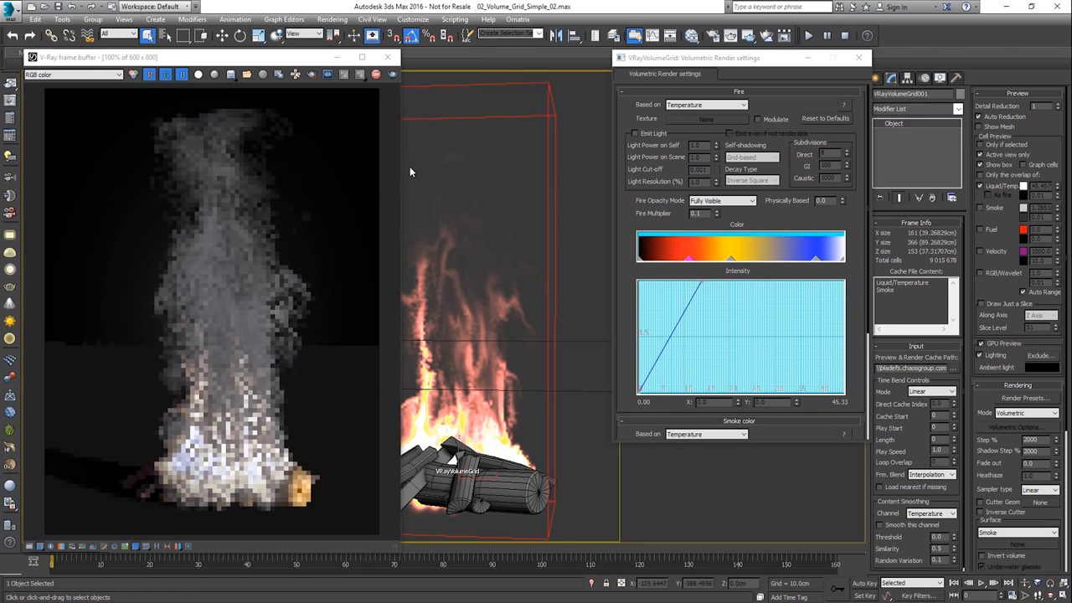
Set the Fire Multiplier to 3.0
{"action": "left_click_drag", "start_coordinate": [707, 214], "coordinate": [680, 211]}
{"action": "type", "text": "1"}
{"action": "key", "text": "Return"}
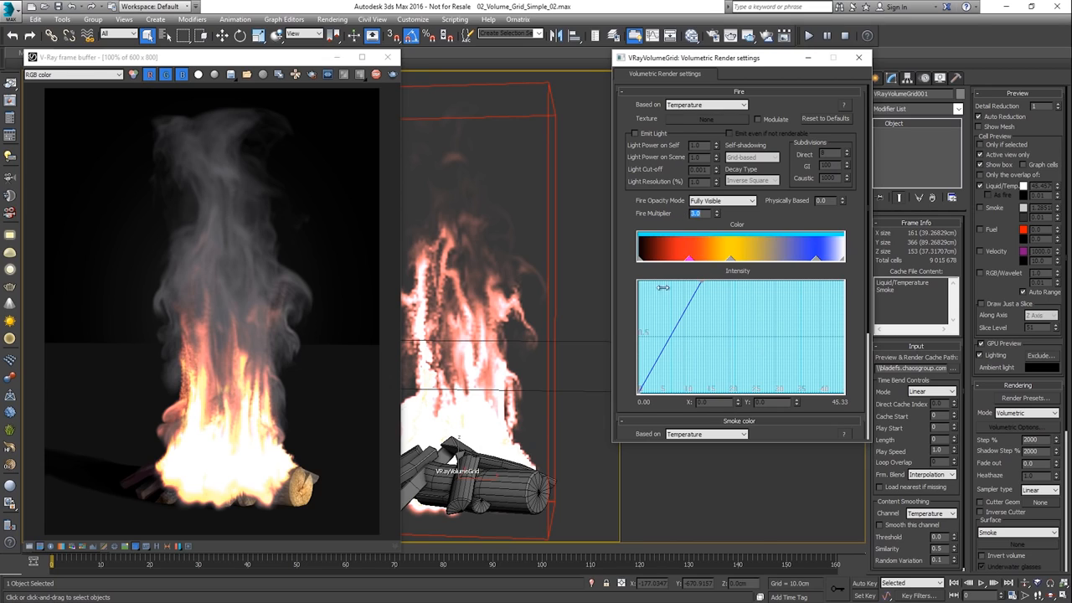
Base the smoke opacity on Smoke and lower the opacity curve's end point to about X 1.3214, Y 0.063
{"action": "left_click_drag", "start_coordinate": [630, 338], "coordinate": [646, 161]}
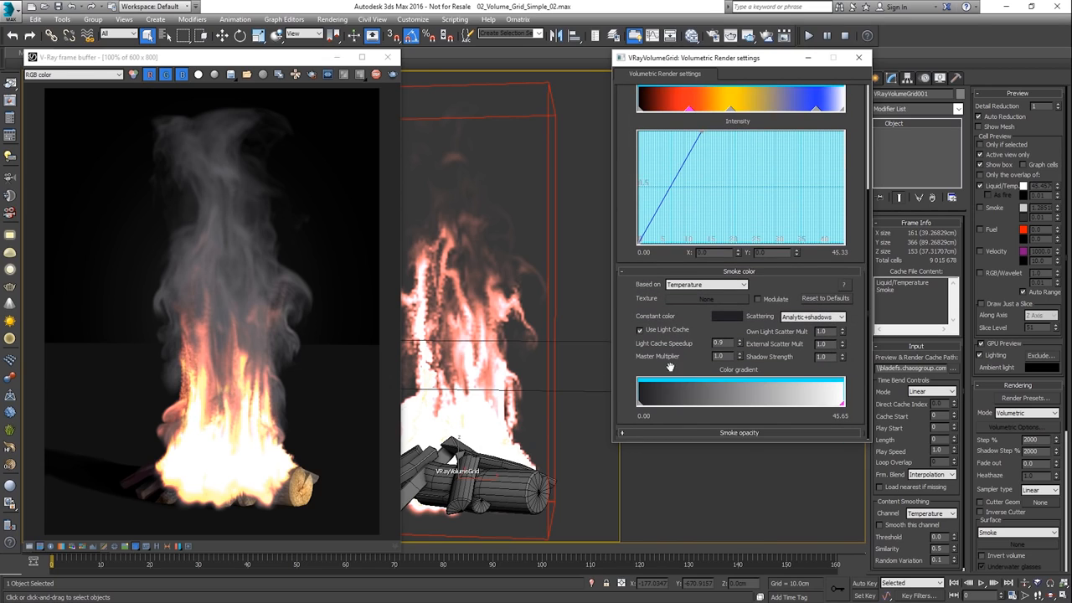
{"action": "left_click", "coordinate": [708, 433]}
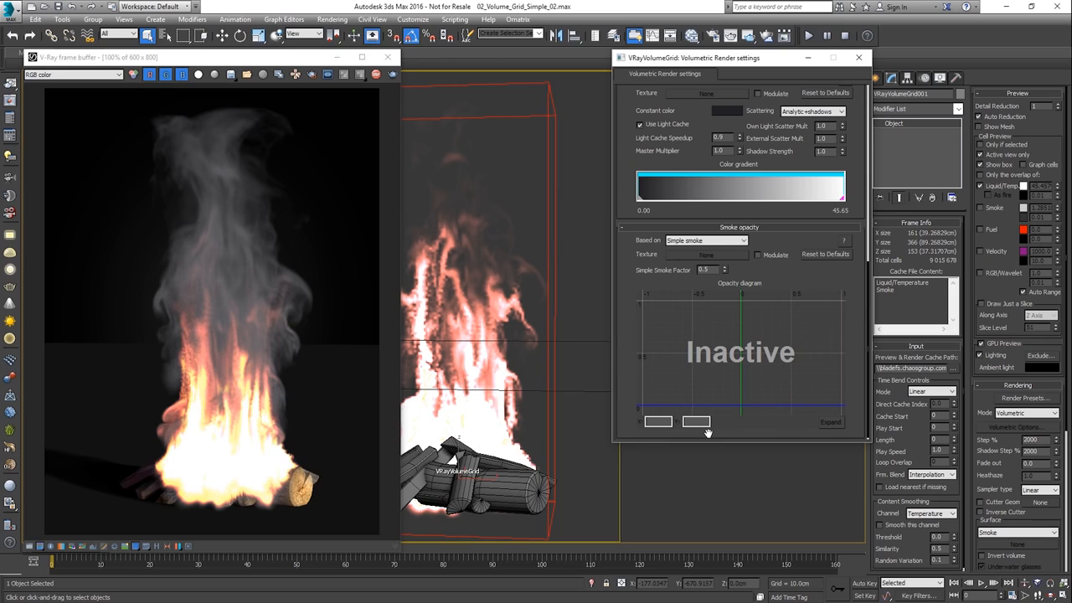
{"action": "left_click", "coordinate": [720, 241]}
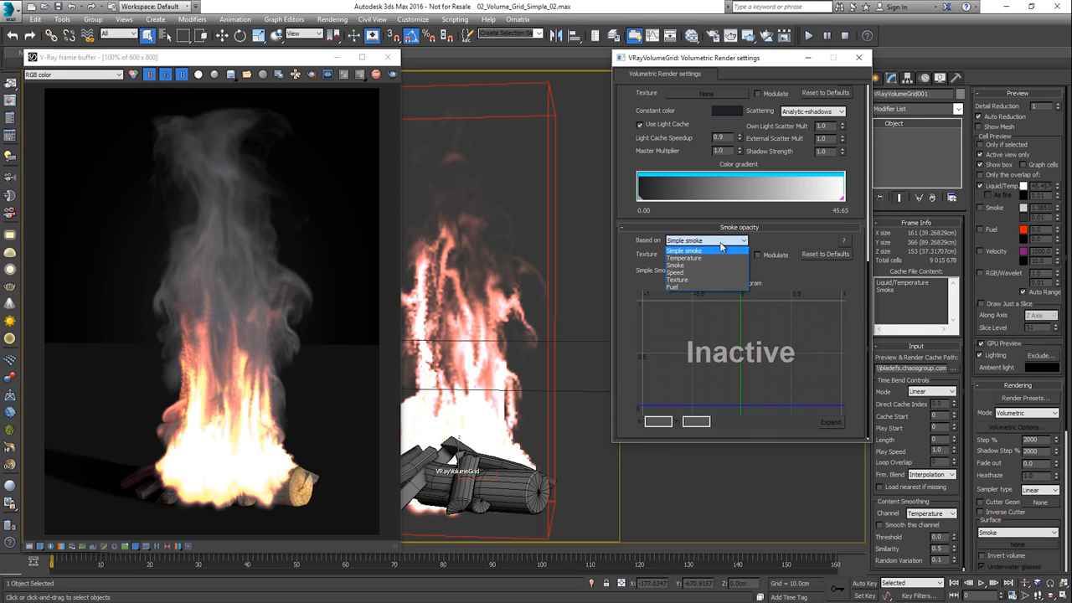
{"action": "left_click", "coordinate": [718, 264]}
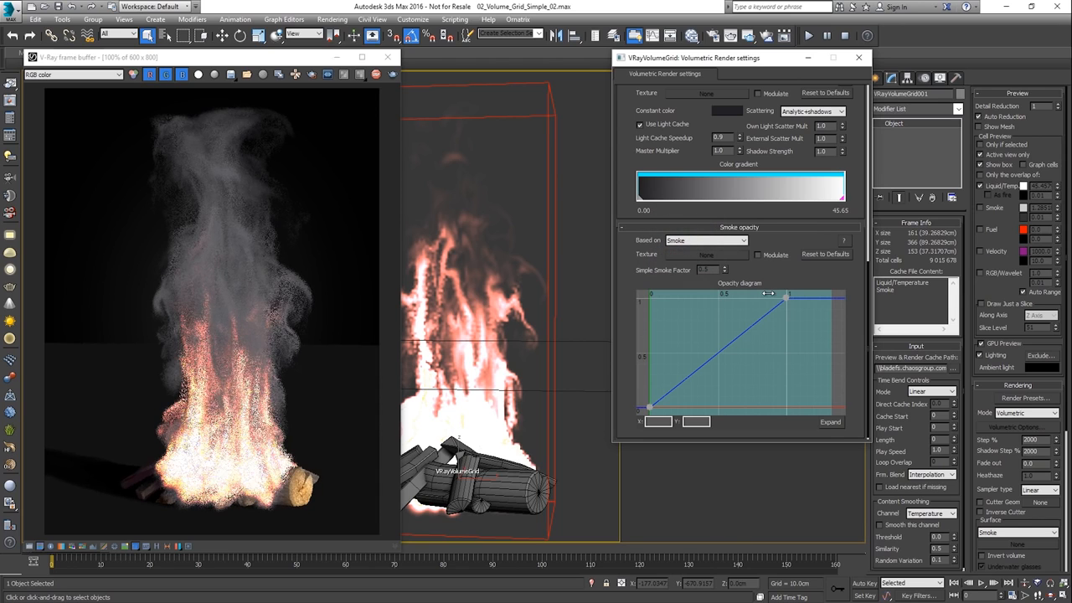
{"action": "left_click_drag", "start_coordinate": [783, 299], "coordinate": [826, 402]}
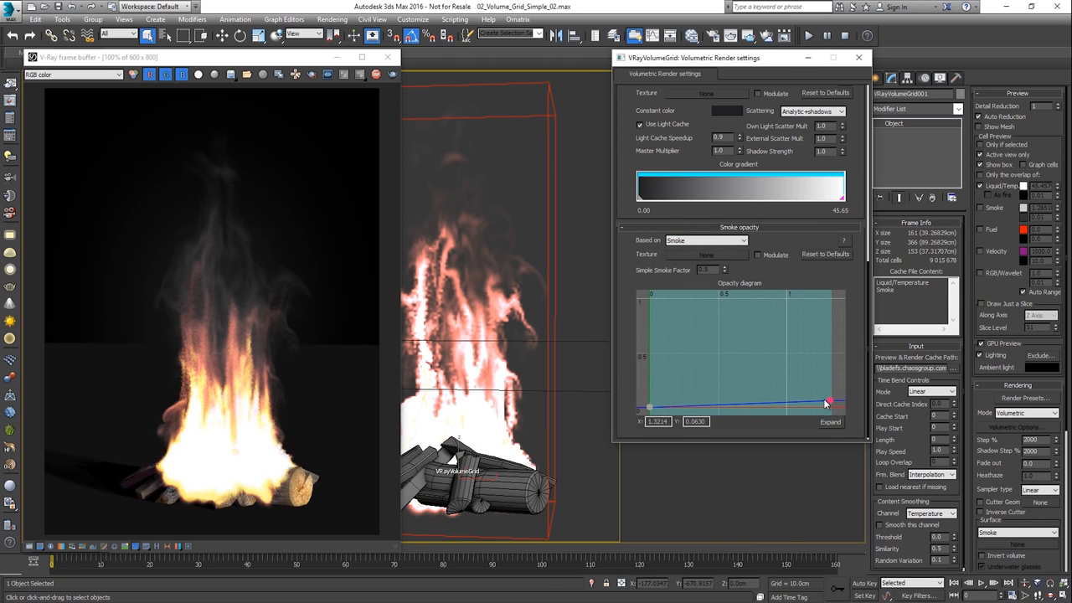
Add three points near the start of the smoke opacity curve, the outermost at about X 0.2071, Y 0.2521
{"action": "double_click", "coordinate": [727, 403]}
{"action": "left_click_drag", "start_coordinate": [724, 402], "coordinate": [662, 392]}
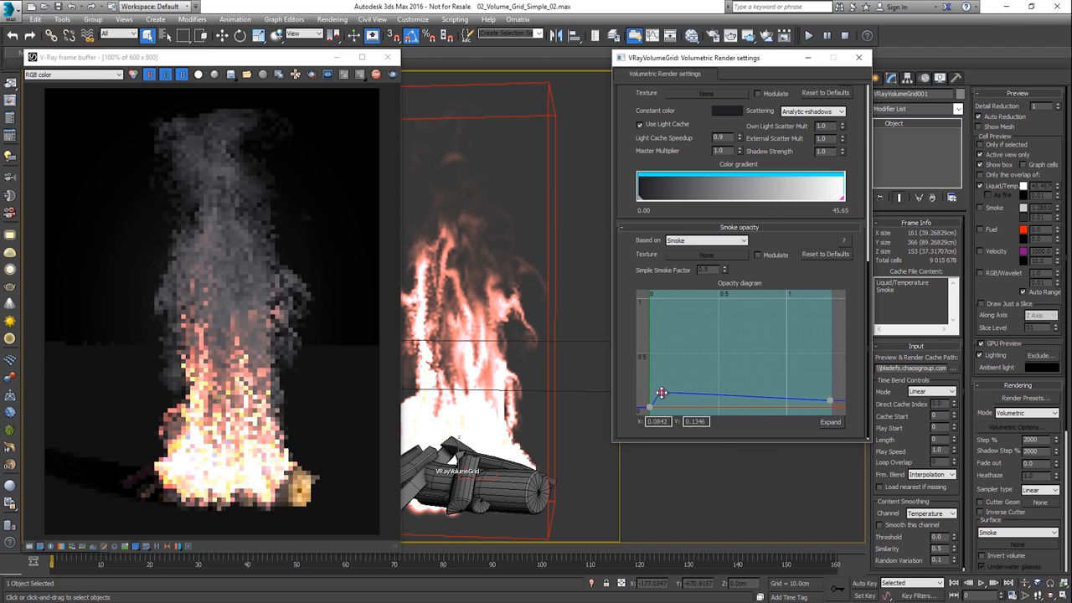
{"action": "double_click", "coordinate": [732, 396]}
{"action": "left_click_drag", "start_coordinate": [732, 397], "coordinate": [679, 380]}
{"action": "double_click", "coordinate": [723, 401]}
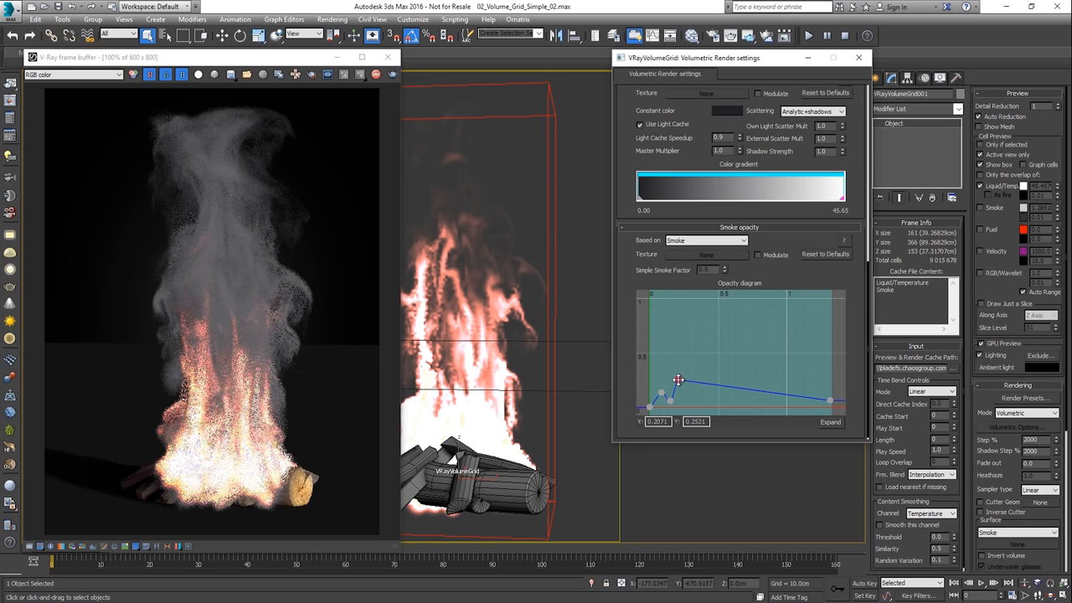
Set the first added point of the smoke opacity curve to X 0.003 and Y 0.009
{"action": "left_click", "coordinate": [662, 392]}
{"action": "double_click", "coordinate": [657, 421]}
{"action": "type", "text": "0.003"}
{"action": "key", "text": "Return"}
{"action": "left_click_drag", "start_coordinate": [703, 422], "coordinate": [643, 422]}
{"action": "type", "text": "0.009"}
{"action": "key", "text": "Return"}
Set the X value of the second added smoke opacity point to 0.005 and adjust its Y value
{"action": "left_click", "coordinate": [671, 401]}
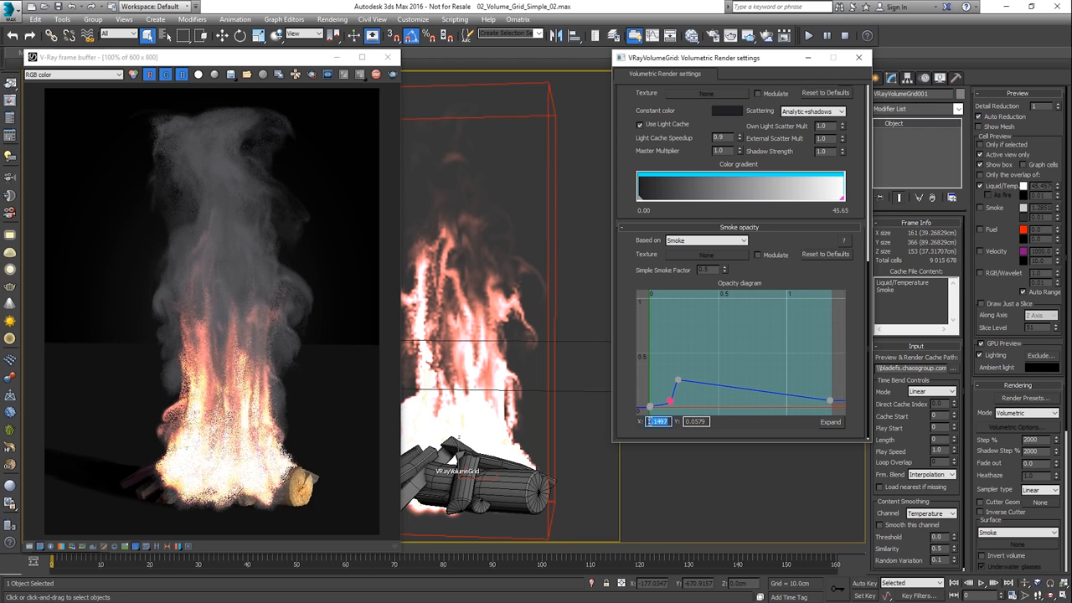
{"action": "type", "text": "0.005"}
{"action": "key", "text": "Return"}
{"action": "left_click_drag", "start_coordinate": [708, 422], "coordinate": [643, 422]}
Set the third added point of the smoke opacity curve to X 0.007 and Y 0.001
{"action": "left_click", "coordinate": [678, 381]}
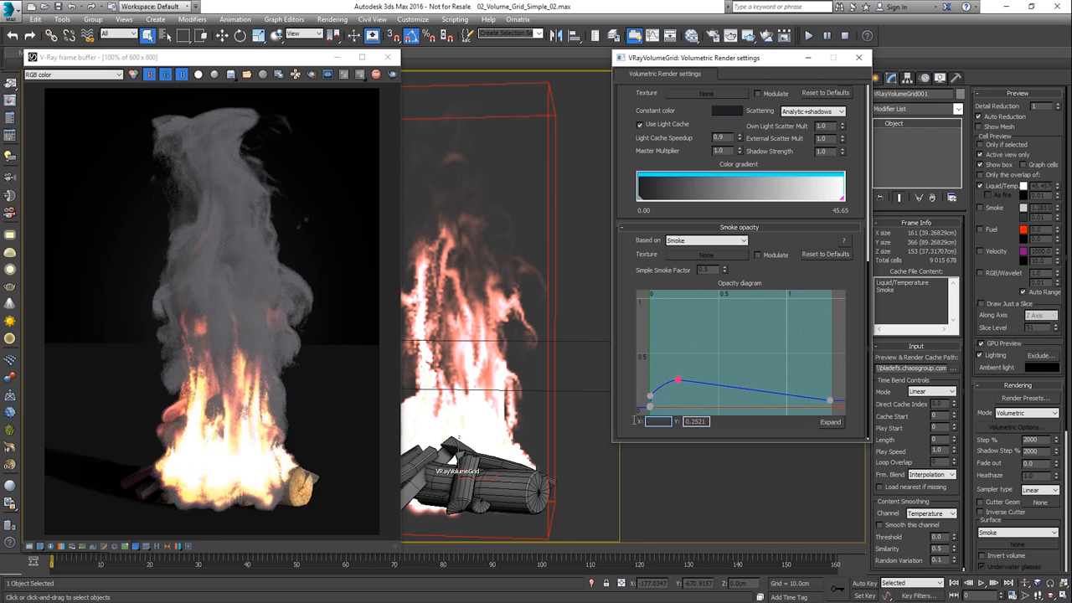
{"action": "type", "text": "0.007"}
{"action": "key", "text": "Return"}
{"action": "left_click_drag", "start_coordinate": [708, 422], "coordinate": [684, 421]}
{"action": "type", "text": "0.001"}
{"action": "key", "text": "Return"}
Set the Y value of the smoke opacity curve's end point to 0.05
{"action": "left_click", "coordinate": [829, 401]}
{"action": "type", "text": "0.05"}
{"action": "key", "text": "Return"}
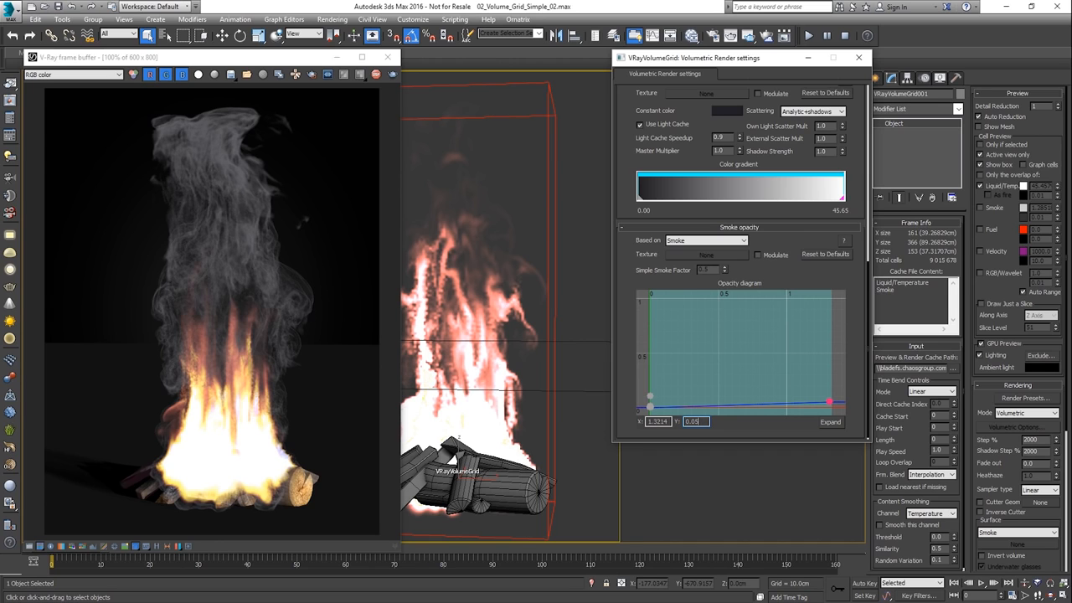
Assign the Mod_Opacity noise map as the smoke opacity texture, try Modulate with it and turn Modulate off
{"action": "left_click", "coordinate": [758, 254]}
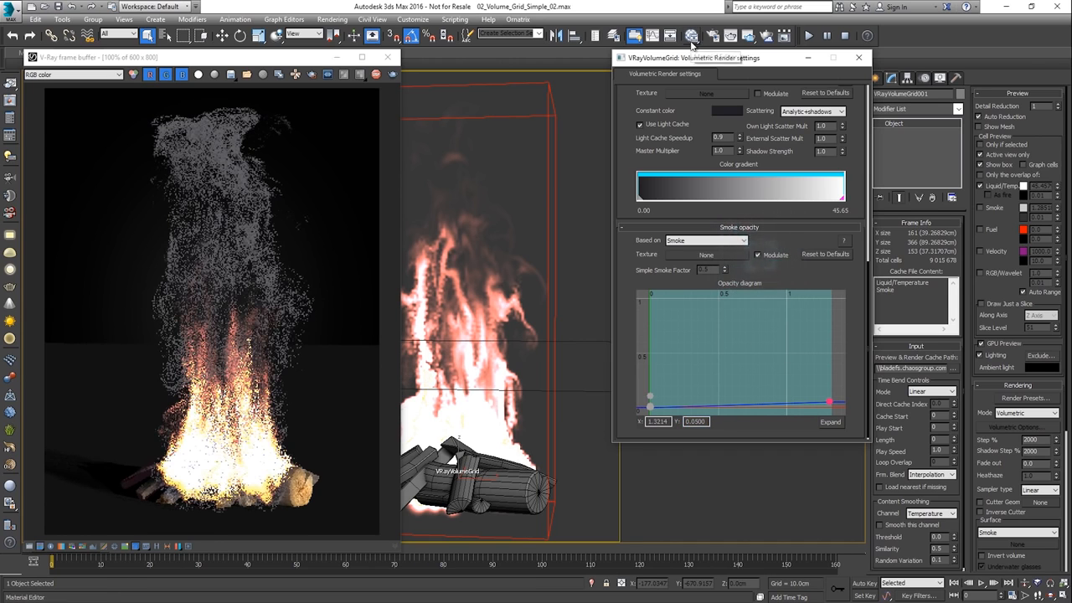
{"action": "left_click", "coordinate": [692, 37]}
{"action": "left_click_drag", "start_coordinate": [293, 242], "coordinate": [706, 254]}
{"action": "left_click", "coordinate": [713, 284]}
{"action": "left_click_drag", "start_coordinate": [457, 52], "coordinate": [688, 52]}
{"action": "left_click", "coordinate": [859, 57]}
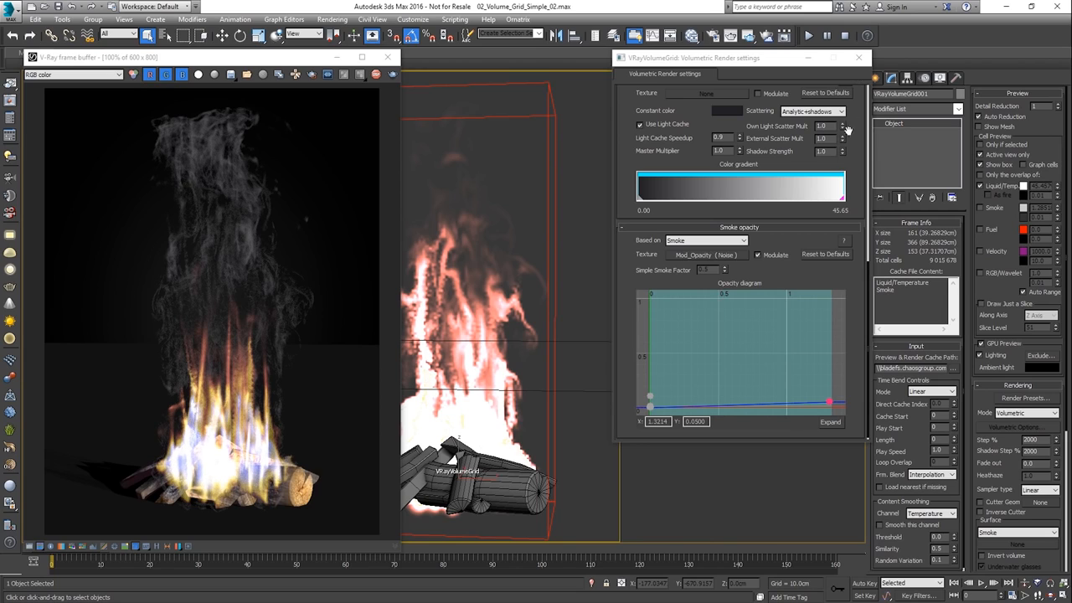
{"action": "left_click", "coordinate": [774, 254]}
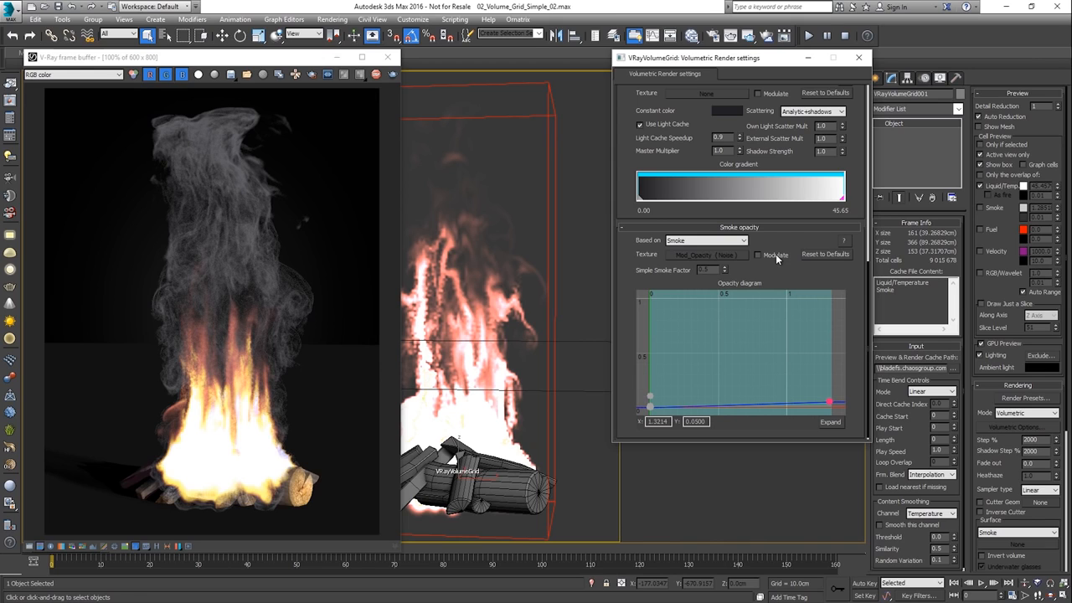
Enable Emit Light for the fire with a Light Cut-off of 0.0 and a Light Resolution of 0.1%
{"action": "scroll", "coordinate": [699, 112], "scroll_direction": "up", "scroll_amount": 10}
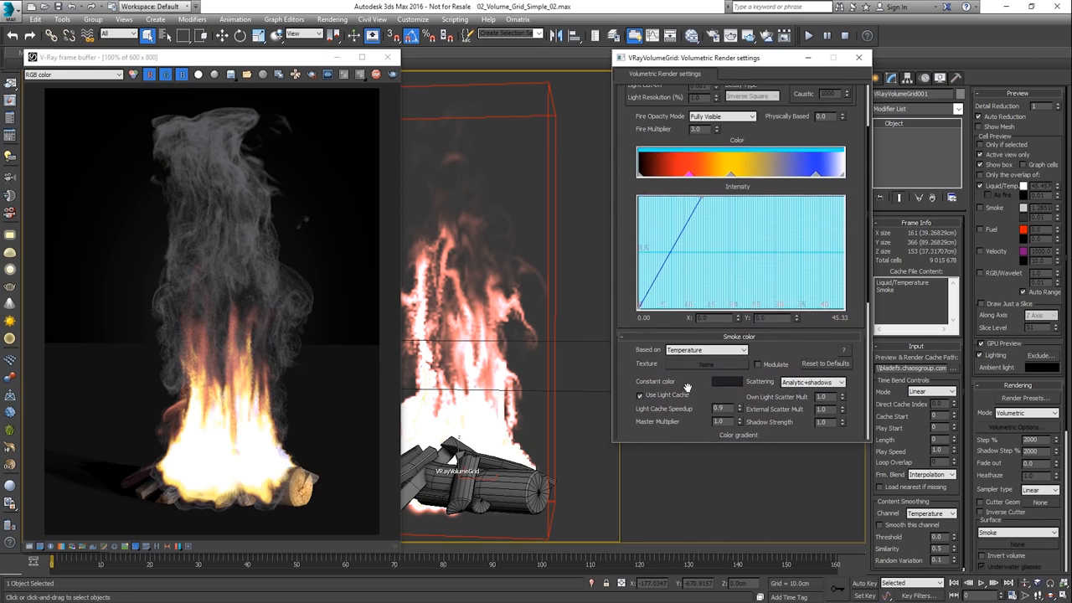
{"action": "scroll", "coordinate": [688, 153], "scroll_direction": "up", "scroll_amount": 3}
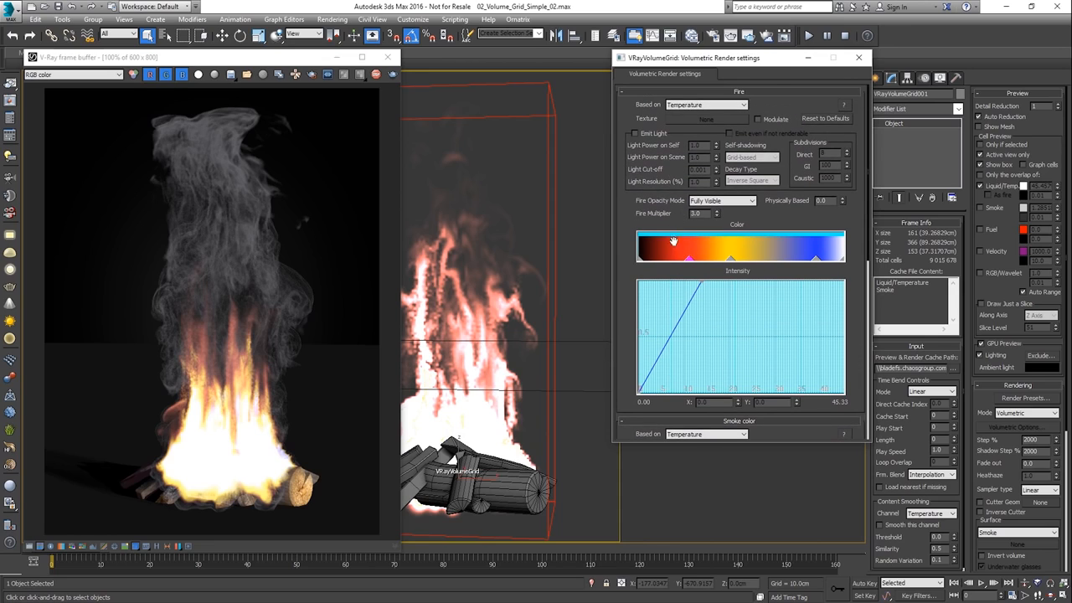
{"action": "left_click", "coordinate": [652, 135]}
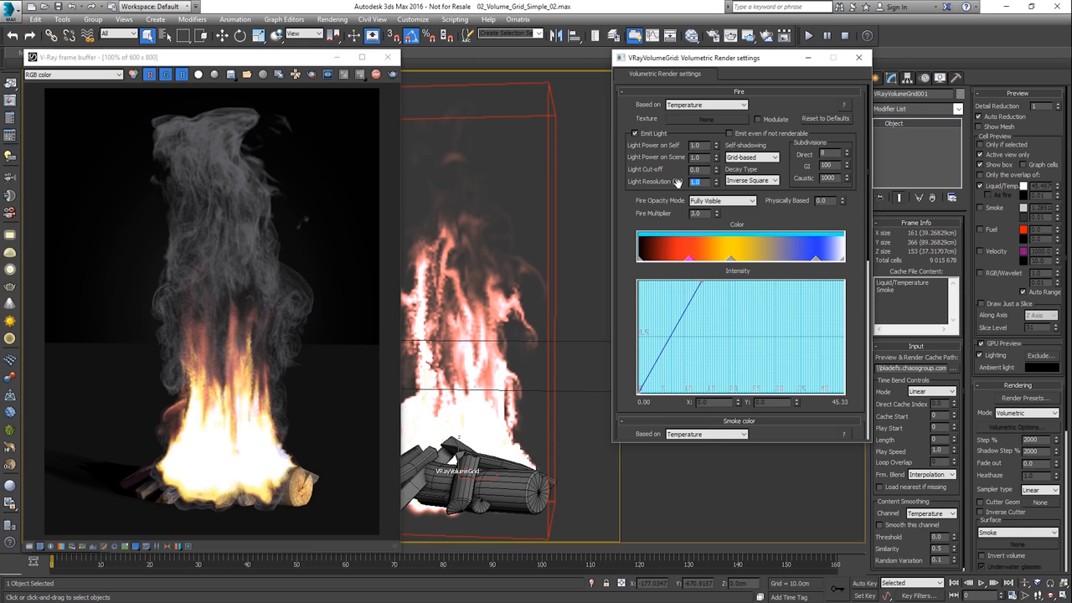
{"action": "type", "text": "0.1"}
{"action": "key", "text": "Return"}
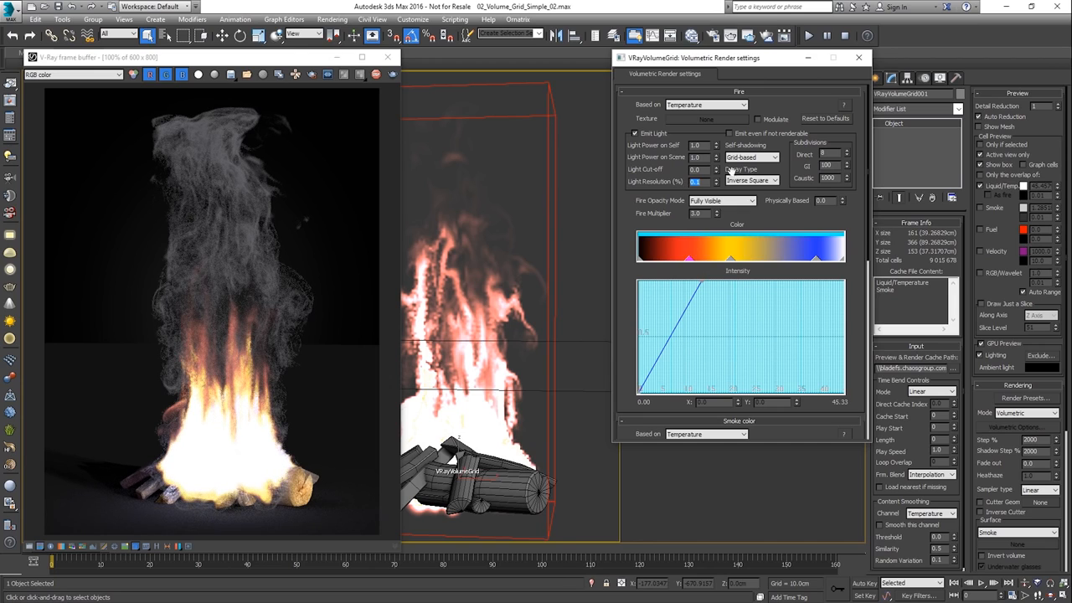
Close the volumetric settings, switch the volume grid's rendering mode to Mesh and raise the Isosurface level to 0.19
{"action": "left_click", "coordinate": [858, 57]}
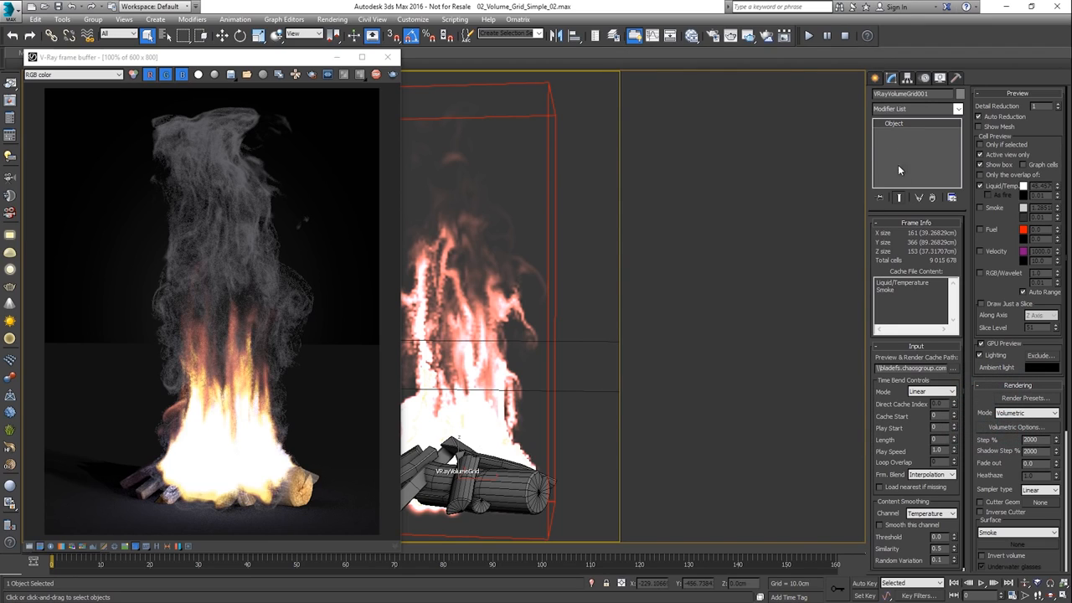
{"action": "left_click", "coordinate": [1025, 413]}
{"action": "left_click", "coordinate": [1013, 452]}
{"action": "left_click_drag", "start_coordinate": [1013, 452], "coordinate": [1010, 379]}
{"action": "scroll", "coordinate": [1011, 379], "scroll_direction": "down", "scroll_amount": 3}
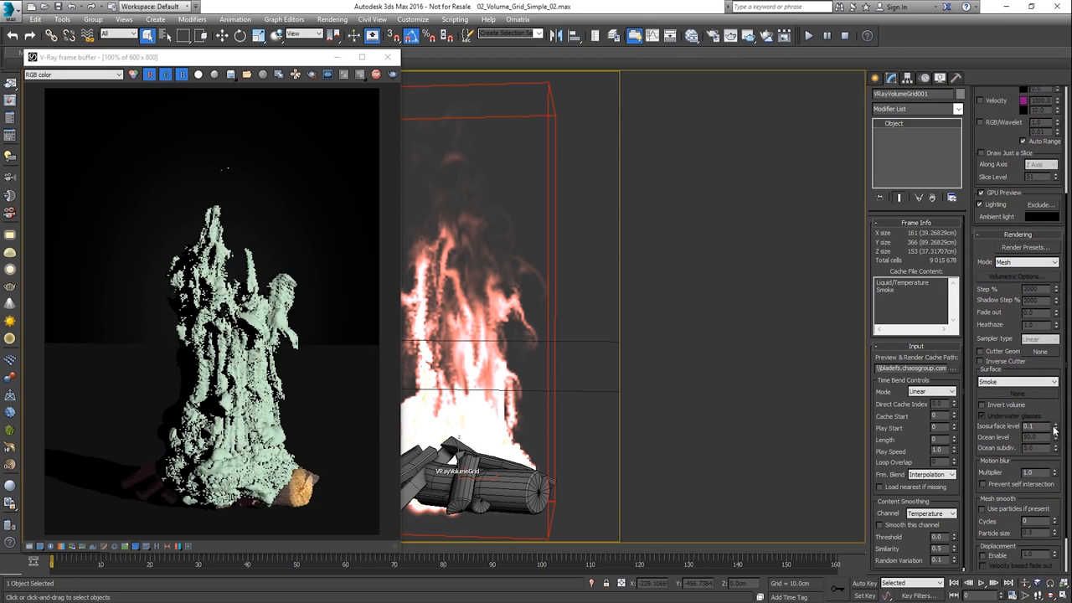
{"action": "left_click_drag", "start_coordinate": [1055, 429], "coordinate": [1054, 422]}
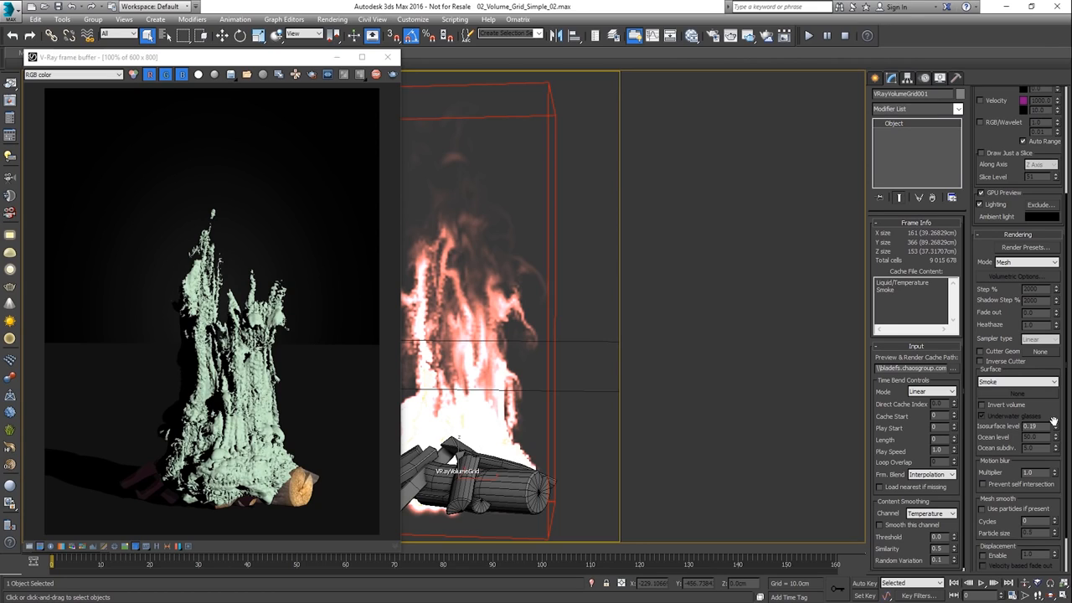
Try the Ocean rendering mode on the volume grid and return to Mesh
{"action": "left_click", "coordinate": [1016, 264]}
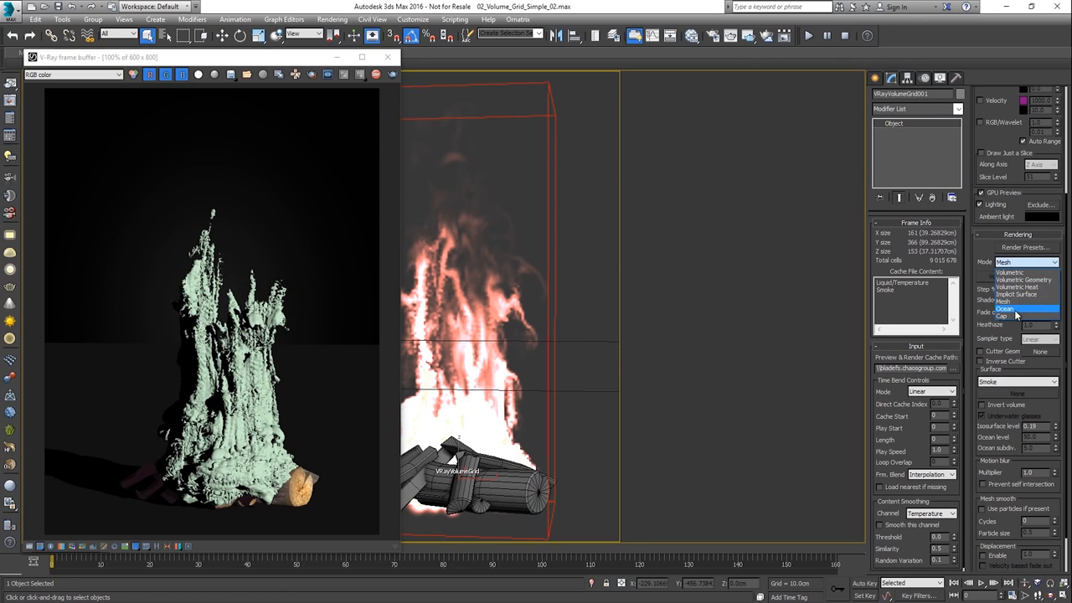
{"action": "left_click", "coordinate": [1015, 309]}
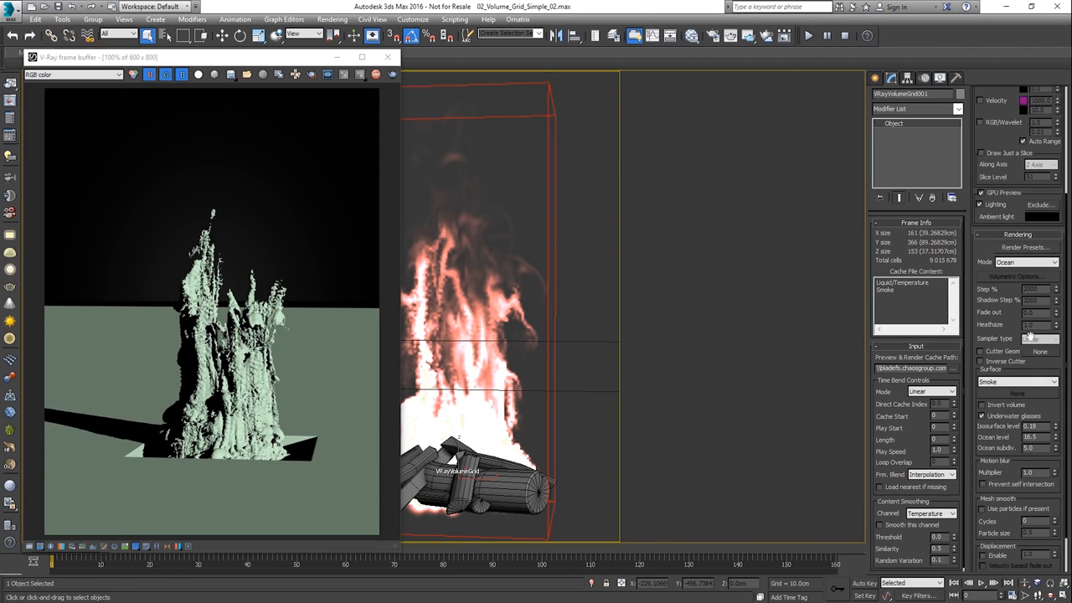
{"action": "left_click", "coordinate": [1028, 262]}
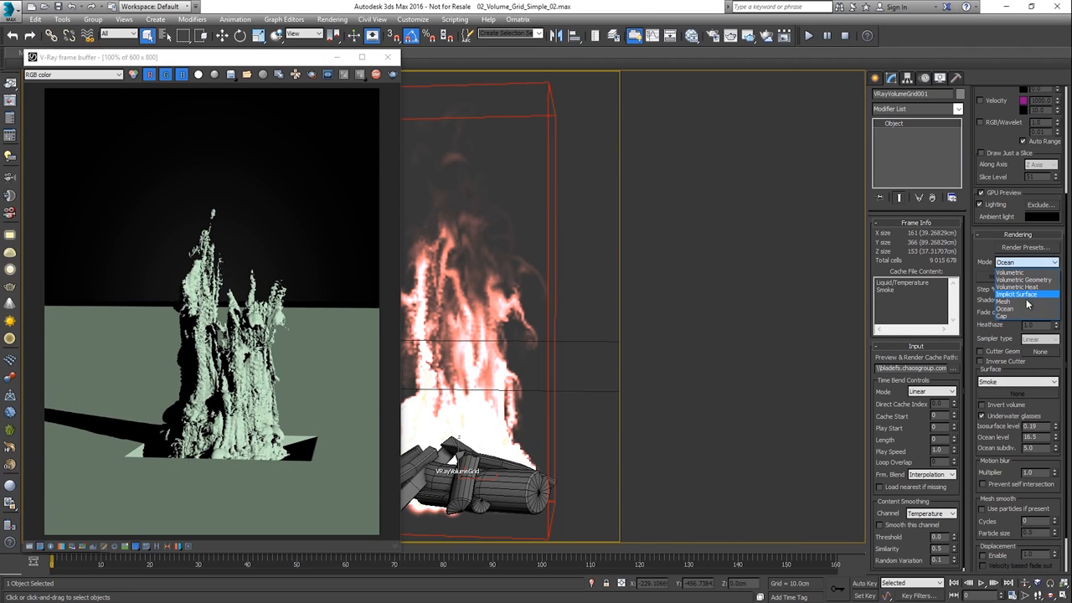
{"action": "left_click", "coordinate": [1026, 302]}
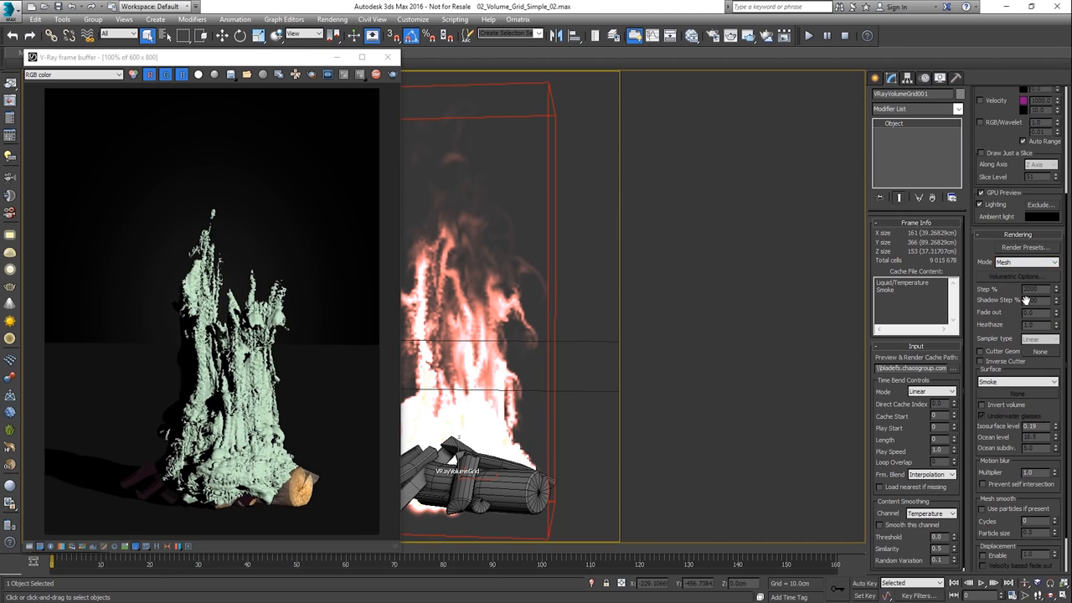
Turn on Show Mesh in the volume grid's preview settings
{"action": "left_click_drag", "start_coordinate": [988, 141], "coordinate": [995, 338]}
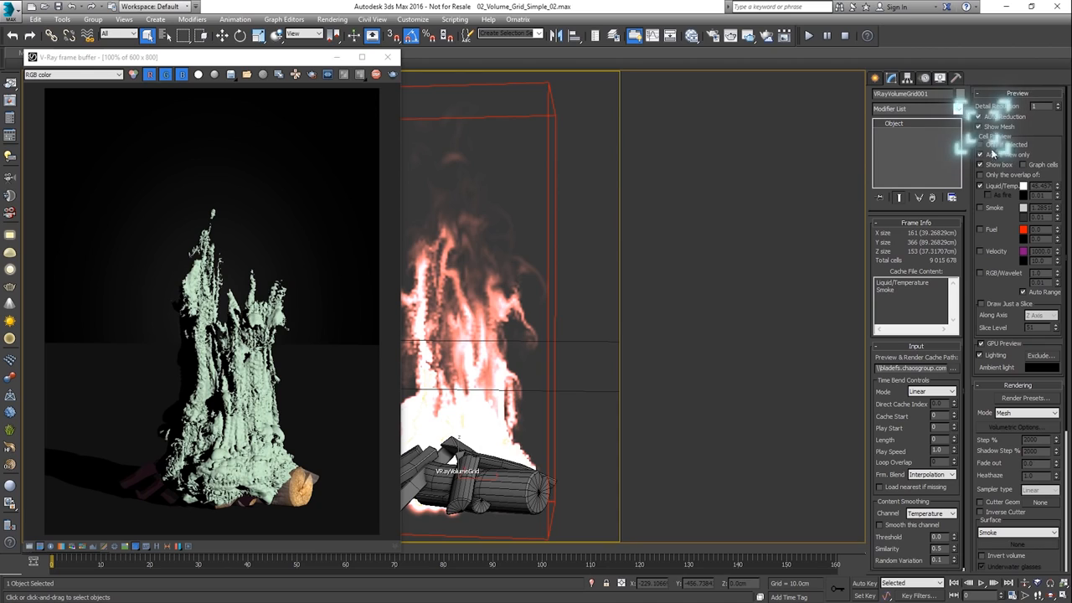
{"action": "left_click", "coordinate": [990, 128]}
{"action": "scroll", "coordinate": [999, 196], "scroll_direction": "down", "scroll_amount": 5}
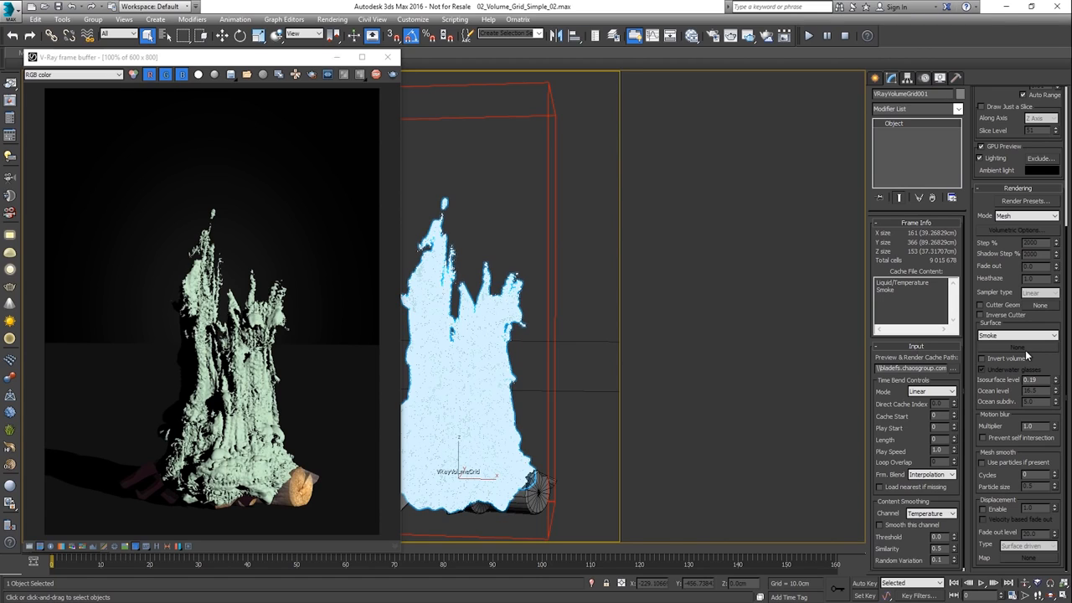
Add a Relax modifier to the volume grid with a Relax Value of 1.0 and 10 iterations
{"action": "left_click", "coordinate": [958, 112]}
{"action": "left_click_drag", "start_coordinate": [961, 142], "coordinate": [974, 367]}
{"action": "left_click", "coordinate": [927, 291]}
{"action": "left_click_drag", "start_coordinate": [934, 237], "coordinate": [914, 251]}
{"action": "type", "text": "1"}
{"action": "key", "text": "Return"}
{"action": "type", "text": "10"}
{"action": "key", "text": "Return"}
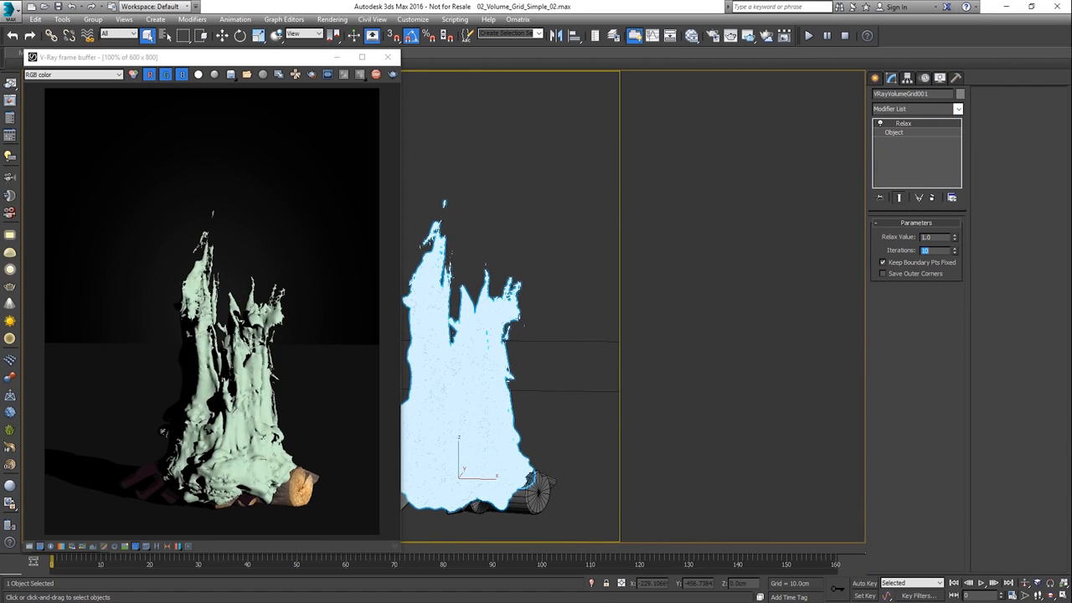
Add a Twist modifier above Relax and set its angle to about 326 on the Z axis
{"action": "left_click_drag", "start_coordinate": [959, 138], "coordinate": [974, 370]}
{"action": "left_click", "coordinate": [904, 486]}
{"action": "left_click_drag", "start_coordinate": [941, 244], "coordinate": [958, 476]}
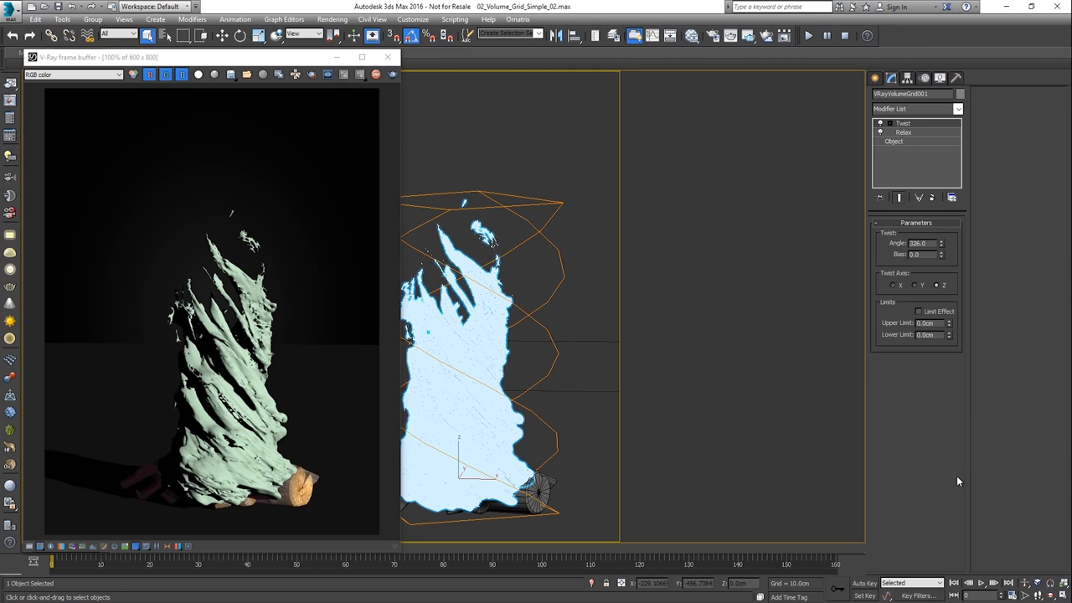
Open the material editor and assign the Liquid VRayMtl to the selected volume grid
{"action": "left_click", "coordinate": [691, 35]}
{"action": "right_click", "coordinate": [610, 191]}
{"action": "left_click", "coordinate": [621, 207]}
Set the Liquid material's diffuse color to black and its reflection and refraction colors to white
{"action": "left_click", "coordinate": [739, 136]}
{"action": "left_click_drag", "start_coordinate": [331, 87], "coordinate": [322, 163]}
{"action": "left_click", "coordinate": [738, 157]}
{"action": "left_click", "coordinate": [738, 237]}
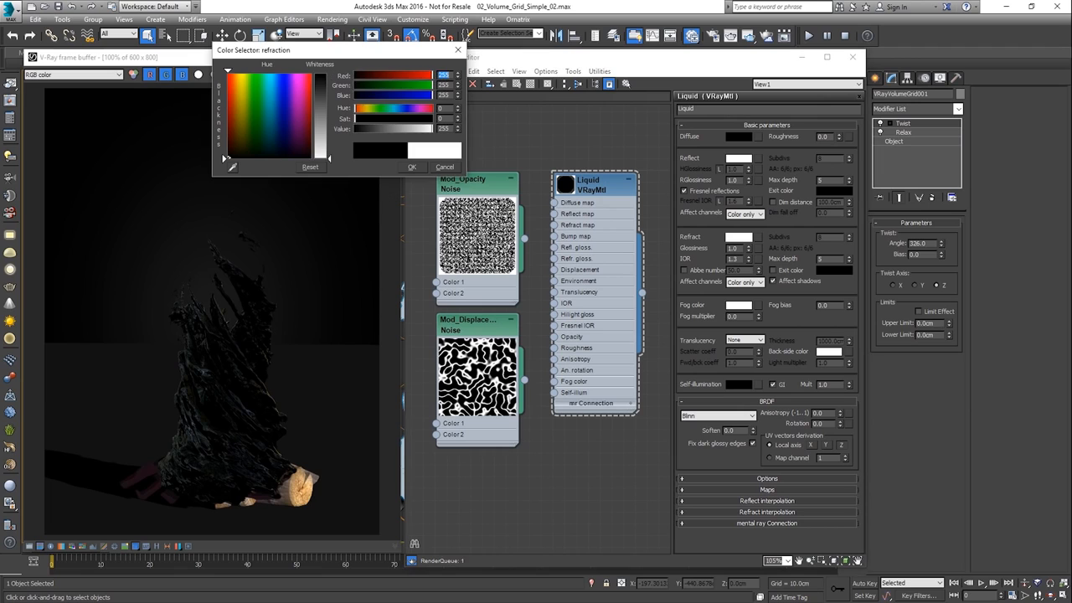
{"action": "left_click", "coordinate": [412, 167]}
Give the Liquid material a pale cyan fog color (230, 255, 254) and a Fog multiplier of 0.87
{"action": "left_click", "coordinate": [738, 305]}
{"action": "left_click_drag", "start_coordinate": [356, 119], "coordinate": [362, 120]}
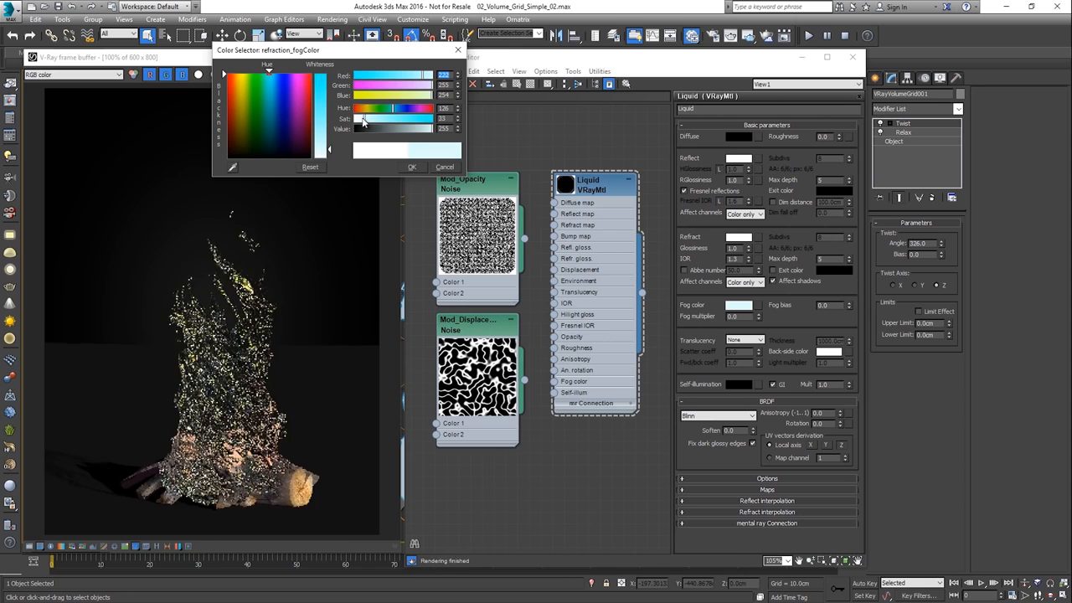
{"action": "left_click", "coordinate": [408, 167]}
{"action": "left_click_drag", "start_coordinate": [759, 316], "coordinate": [753, 266]}
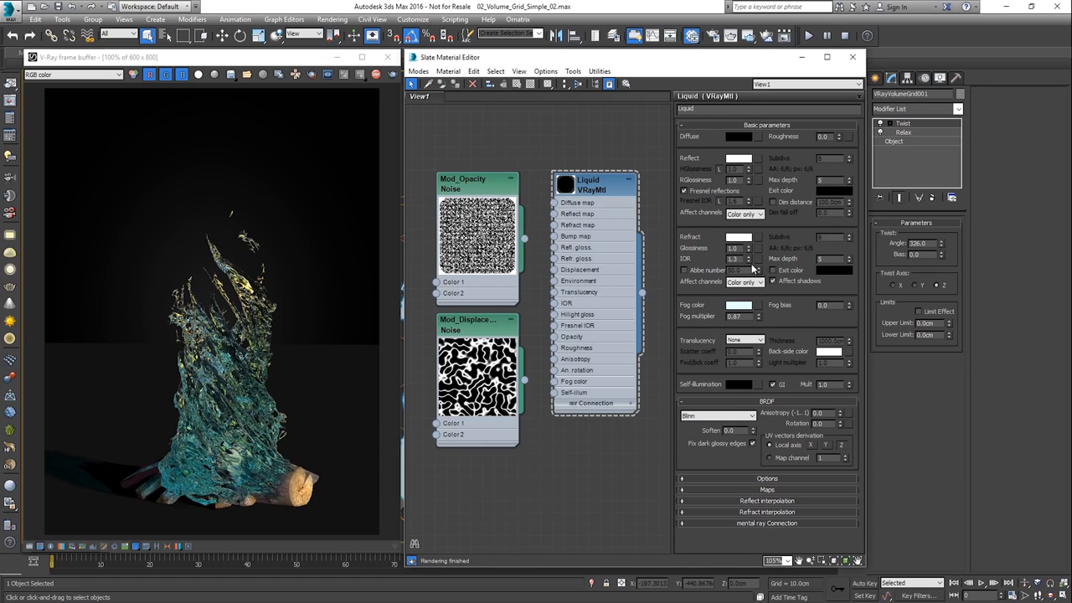
Return to the volume grid's base object level and switch its rendering mode to Volumetric
{"action": "left_click", "coordinate": [934, 141]}
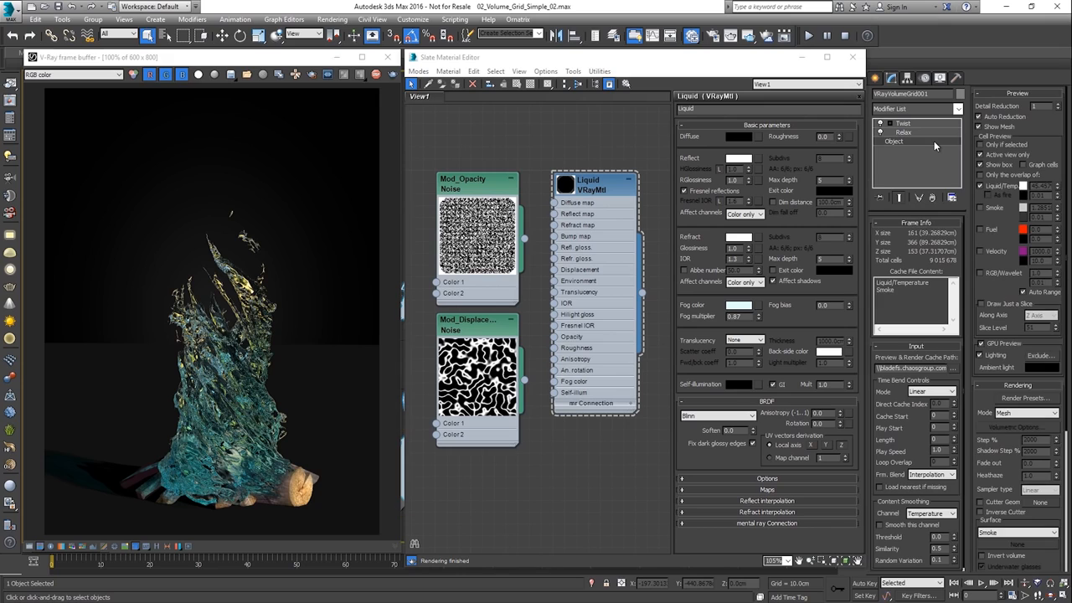
{"action": "left_click", "coordinate": [1026, 413]}
{"action": "left_click", "coordinate": [1014, 433]}
{"action": "scroll", "coordinate": [1004, 444], "scroll_direction": "down", "scroll_amount": 5}
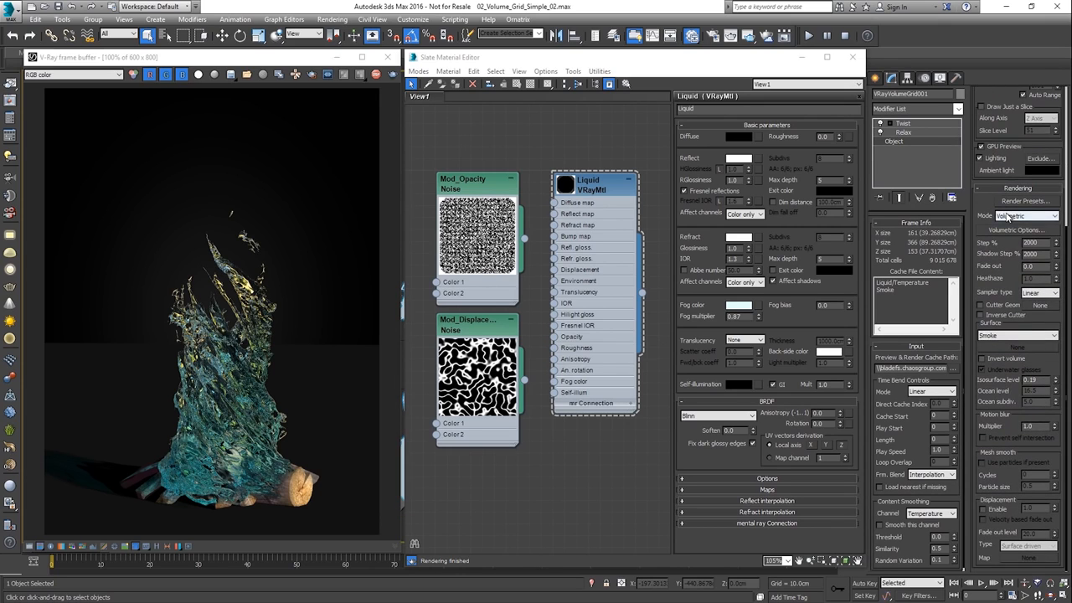
Enable displacement on the volume grid and connect the lower noise map, Mod_Displace..., as its displacement map
{"action": "left_click", "coordinate": [1002, 512]}
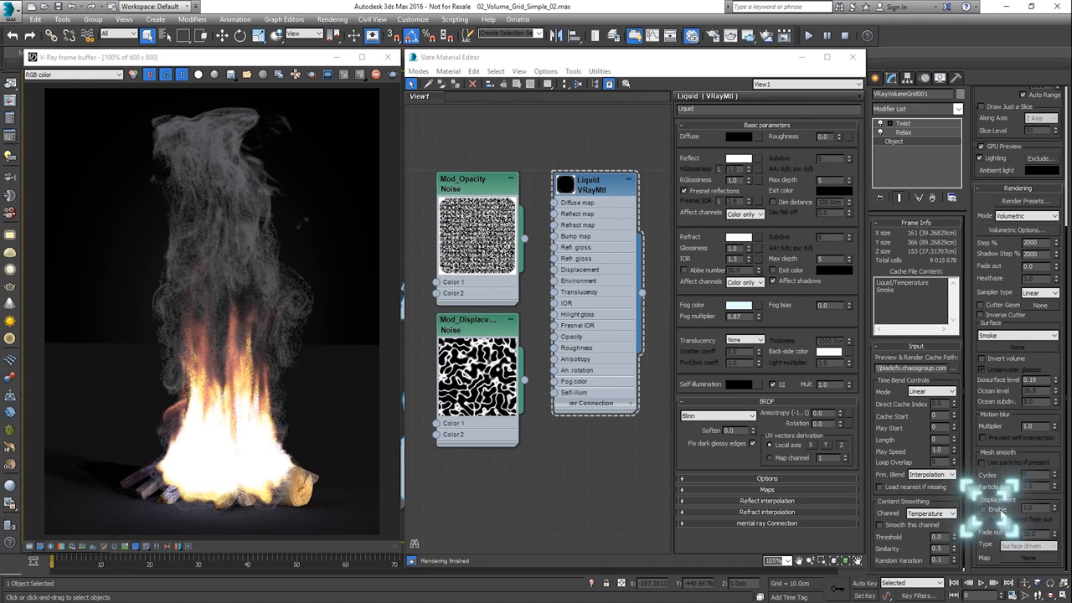
{"action": "left_click_drag", "start_coordinate": [524, 380], "coordinate": [1020, 559]}
{"action": "left_click", "coordinate": [518, 336]}
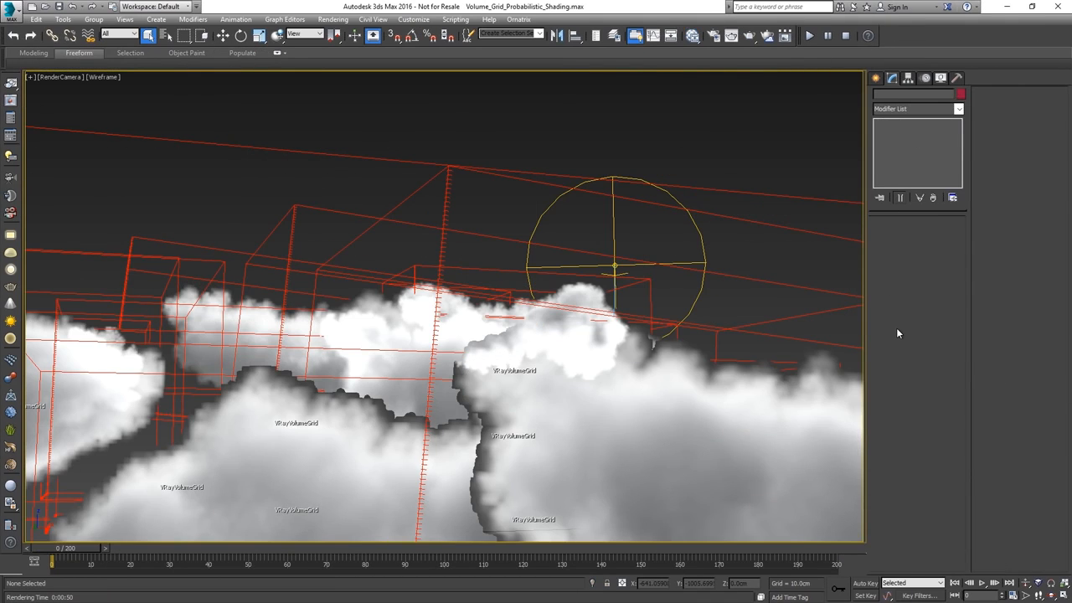
Render the RenderCamera view of the cloud scene
{"action": "left_click", "coordinate": [749, 37]}
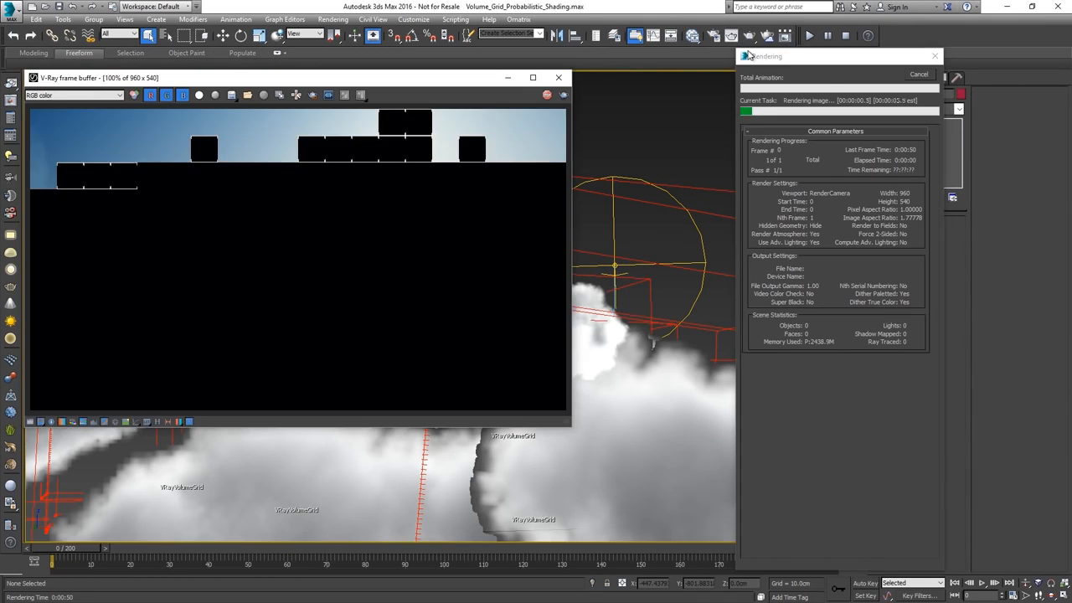